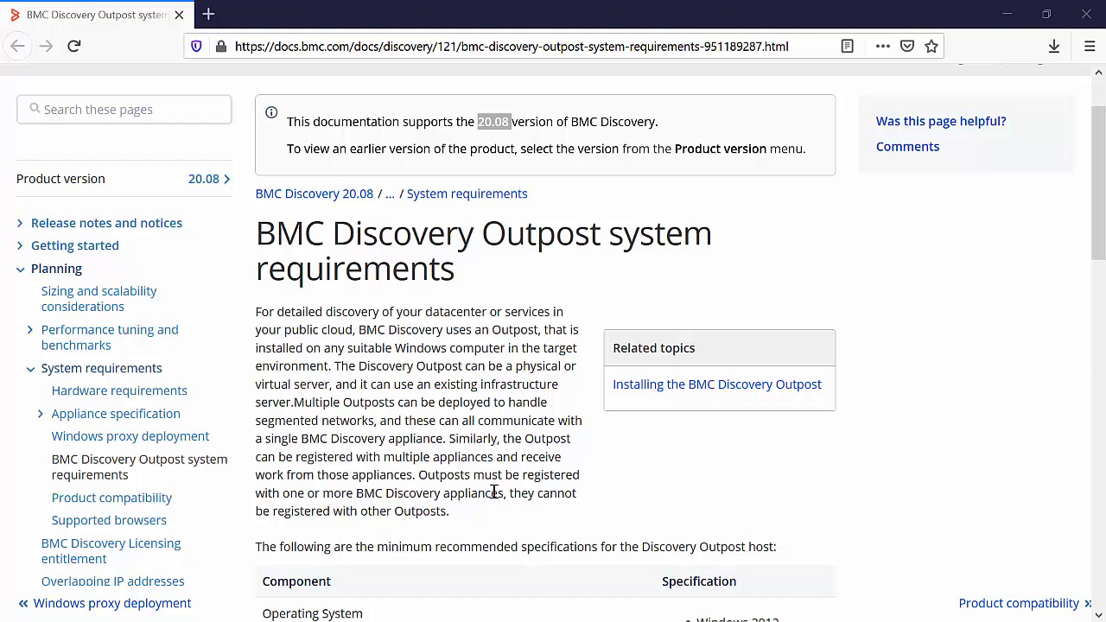
scroll(493, 494, "down", 5)
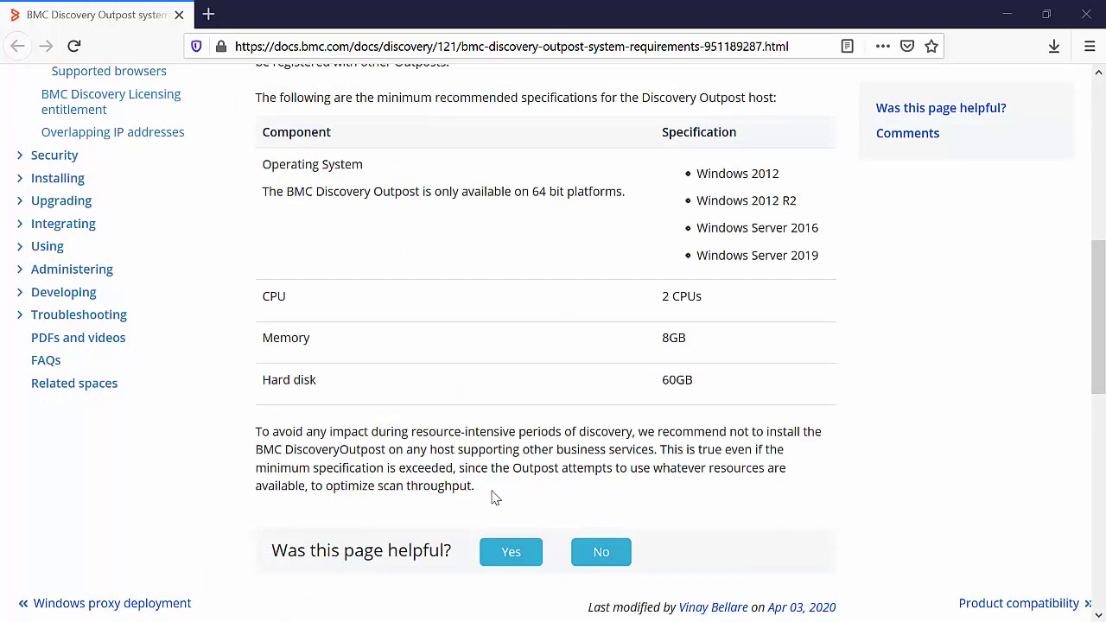
left_click_drag(530, 191, 630, 227)
left_click(626, 231)
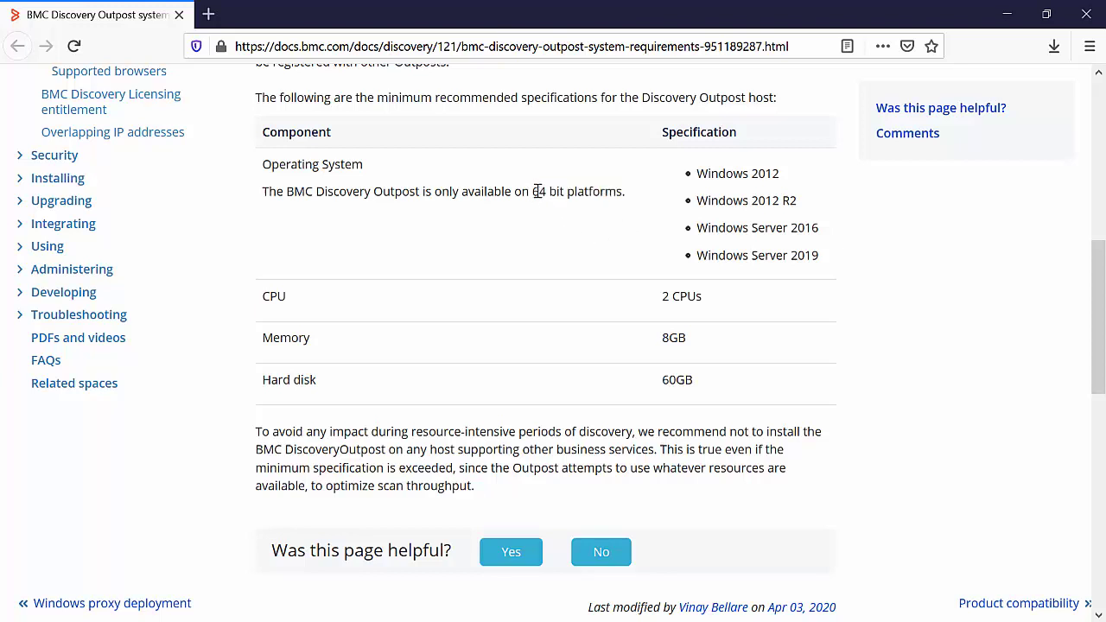
left_click_drag(535, 191, 616, 191)
left_click(610, 258)
left_click_drag(754, 178, 813, 178)
left_click_drag(758, 202, 857, 238)
left_click_drag(795, 256, 858, 261)
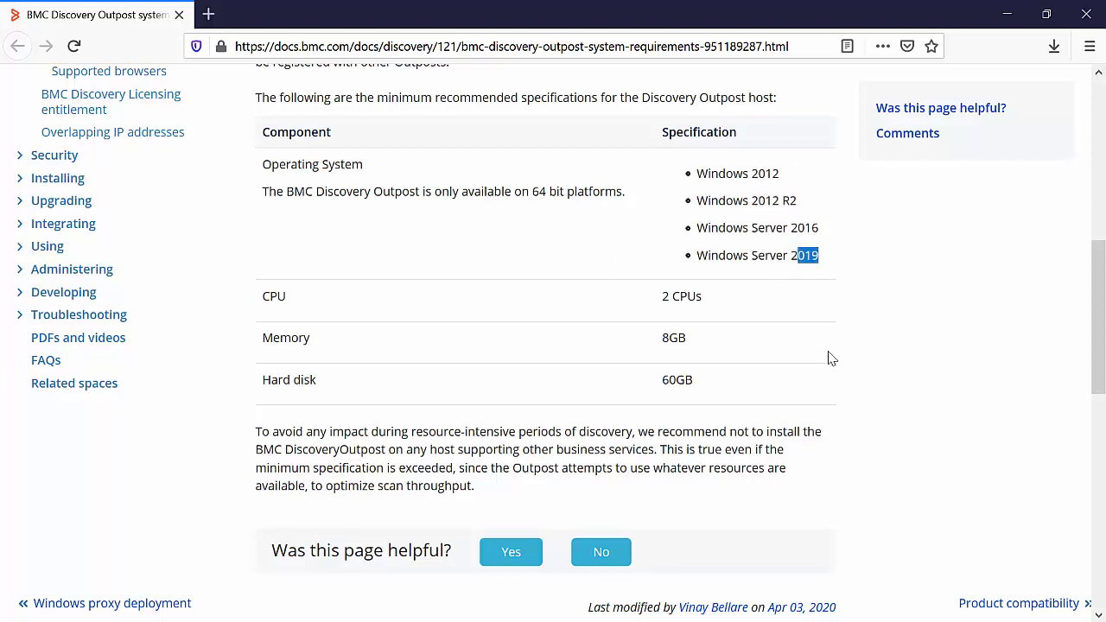
left_click(1010, 357)
scroll(933, 456, "up", 1)
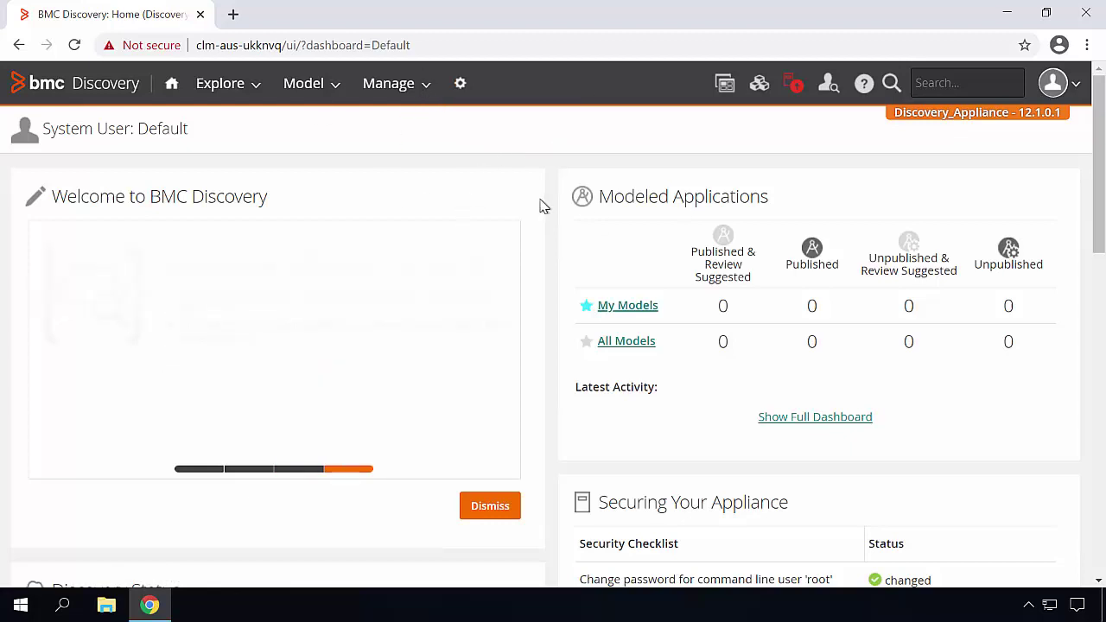
- Go to Manage > Outposts & Proxies and read the 'No BMC Discovery Outpost?' note
left_click(399, 90)
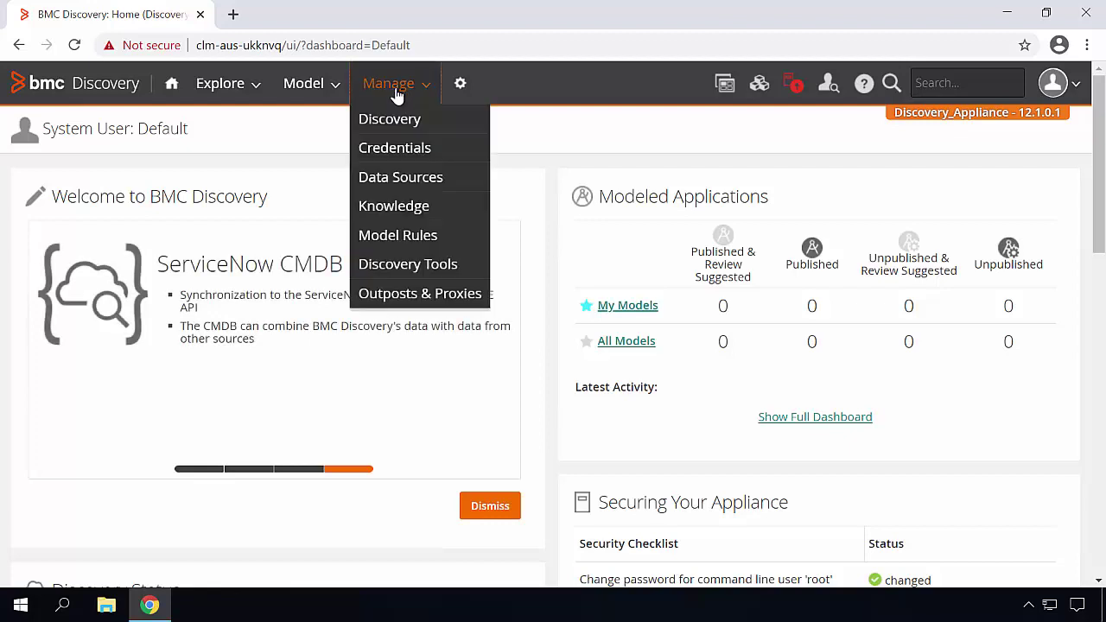
left_click(449, 298)
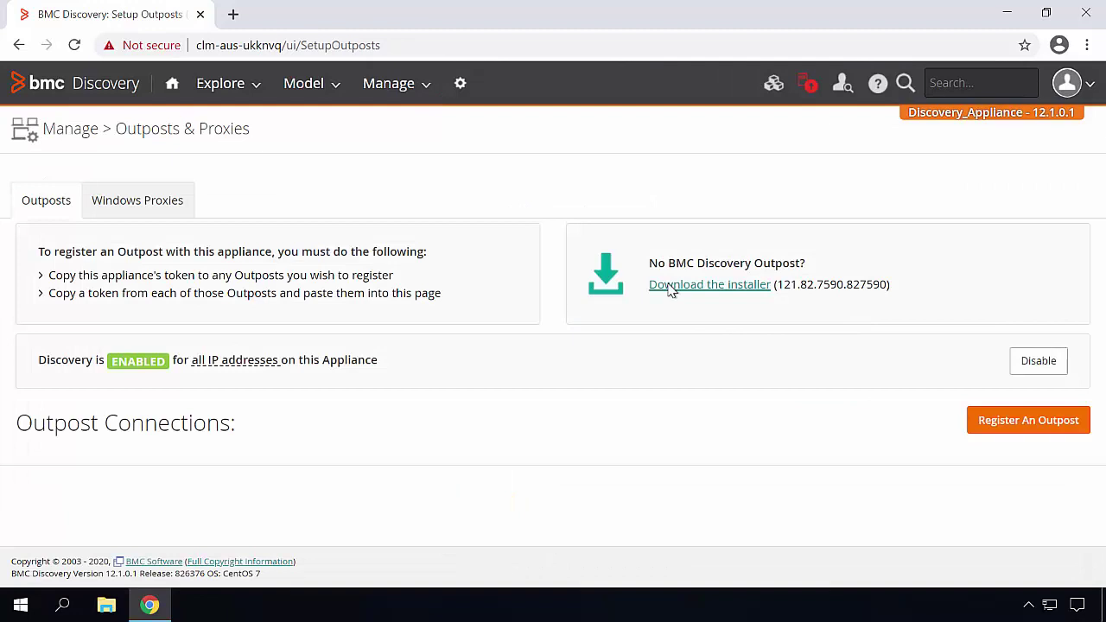
left_click_drag(646, 264, 871, 275)
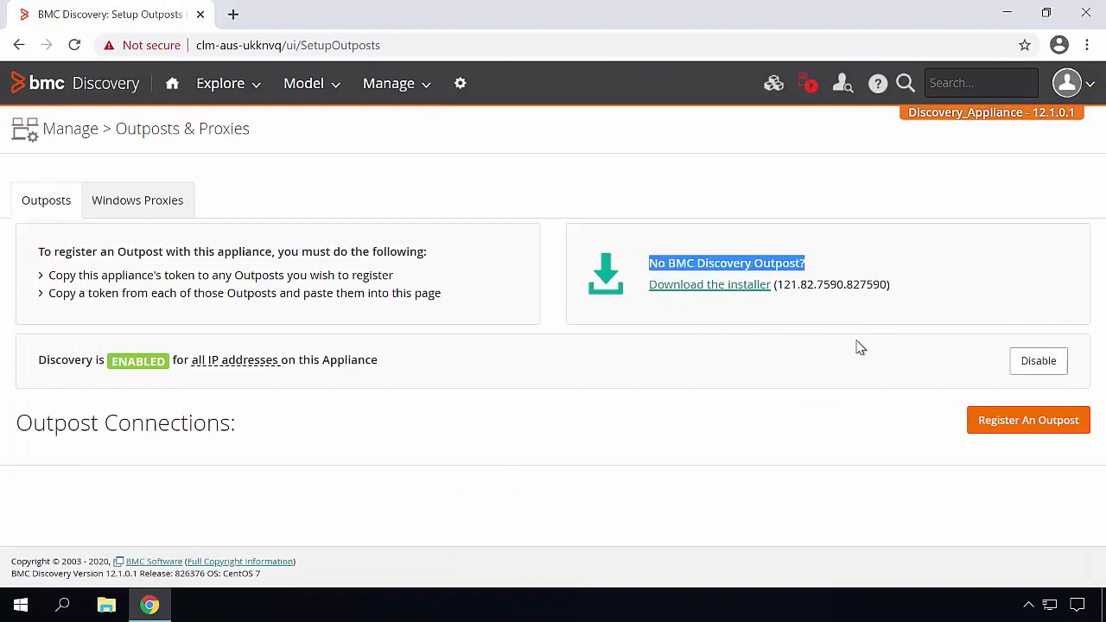
left_click(733, 317)
- Download the Outpost installer and select outpost_121.82.7590.827590_ga in the Downloads folder
left_click(733, 294)
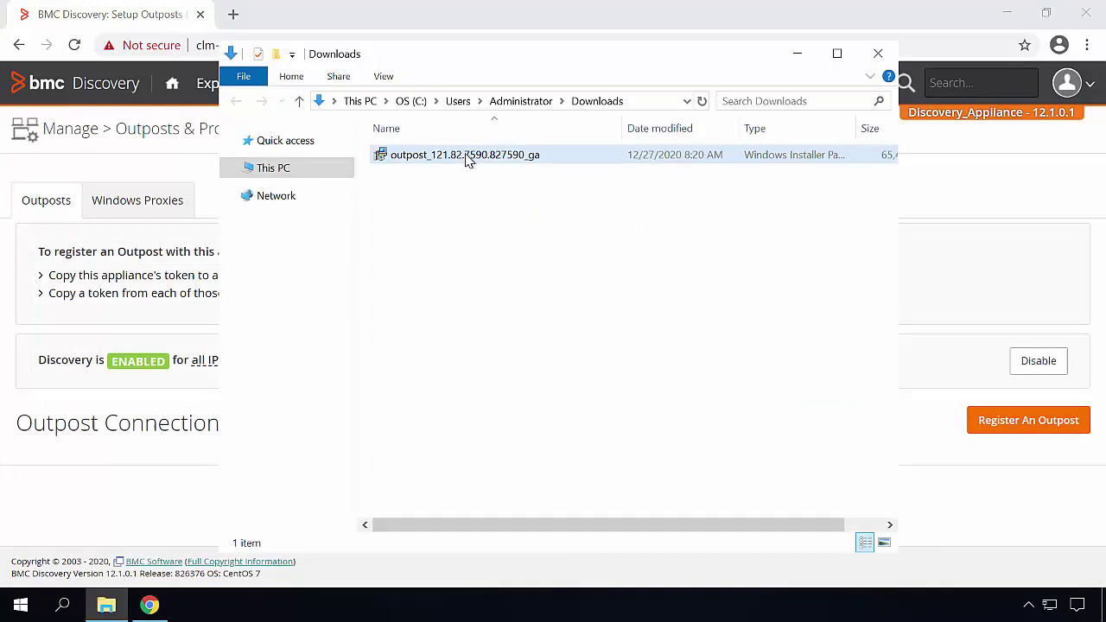
left_click(464, 155)
left_click(545, 296)
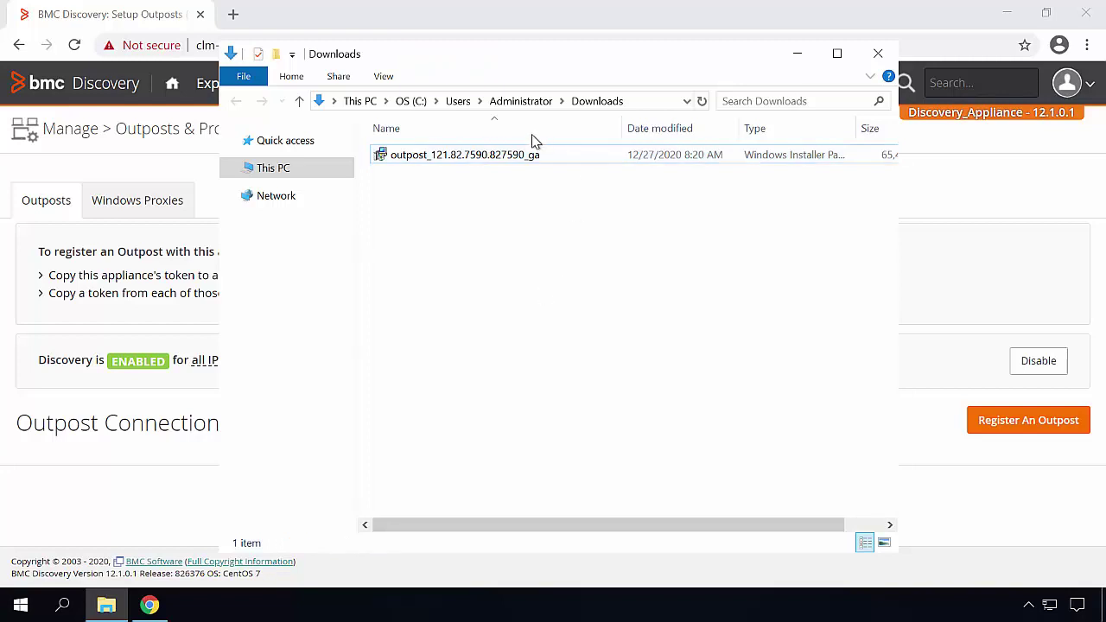
left_click(488, 153)
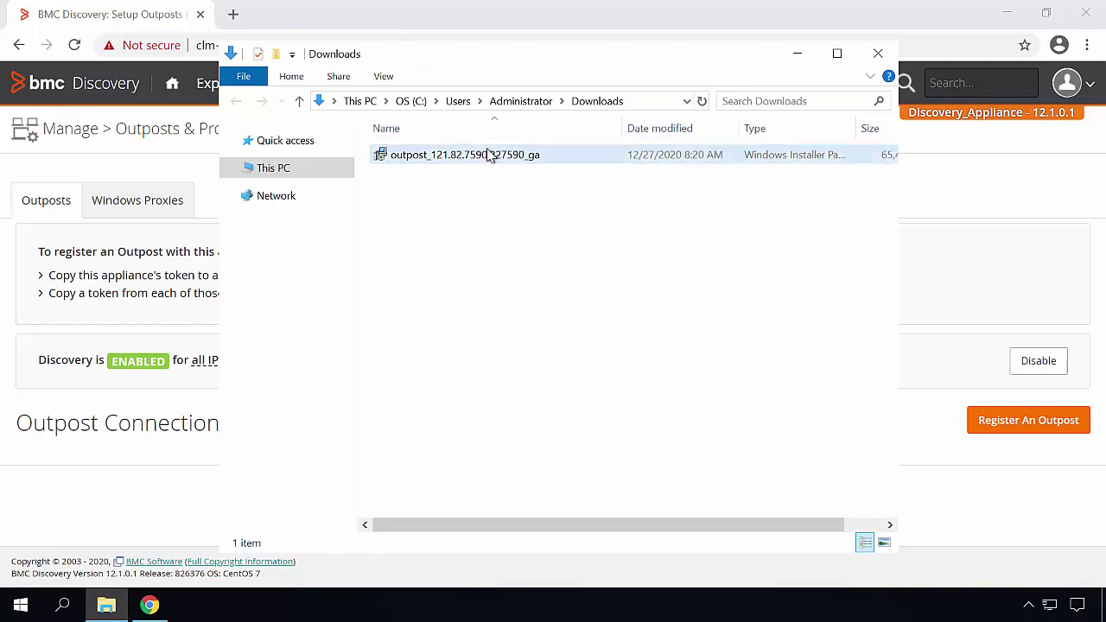
- Launch the outpost_121.82.7590.827590_ga installer and get past the welcome page, keeping the default destination folder
double_click(488, 154)
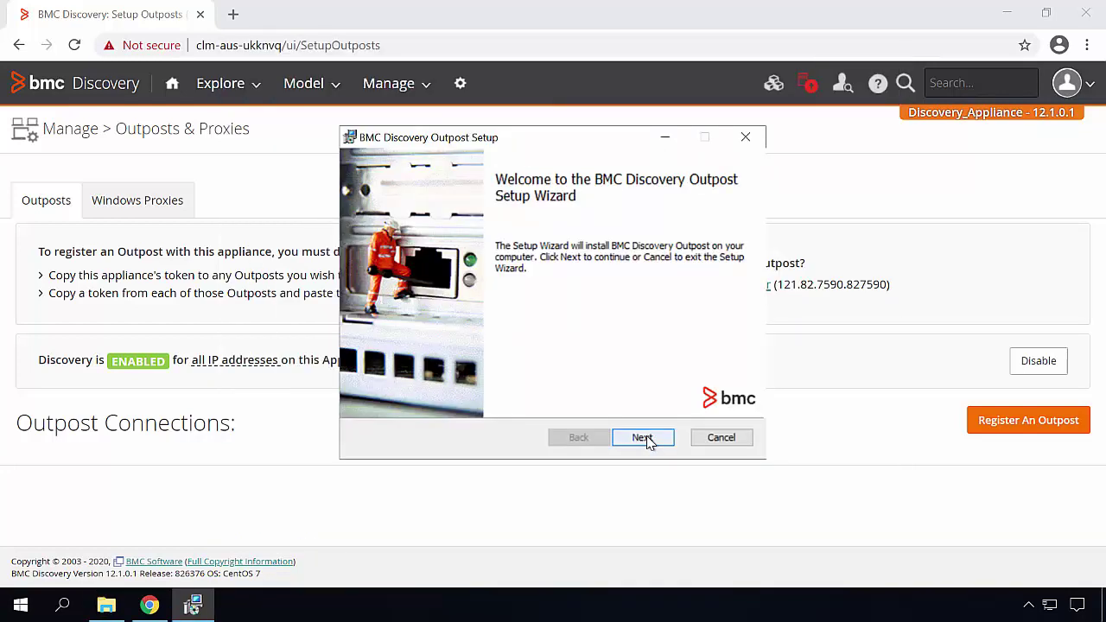
left_click(641, 437)
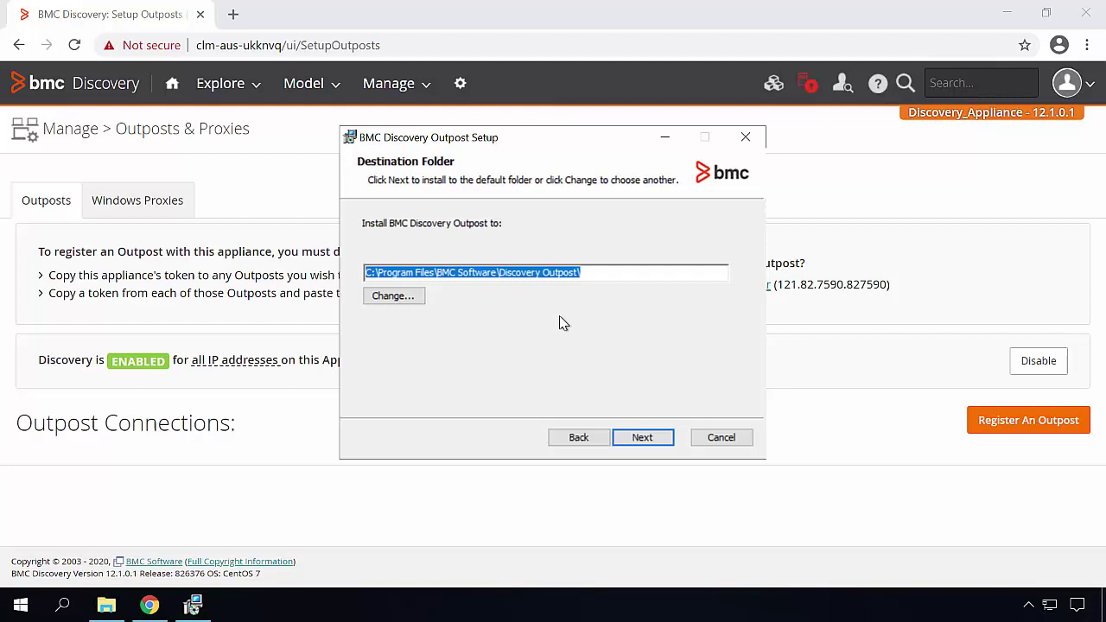
left_click(643, 438)
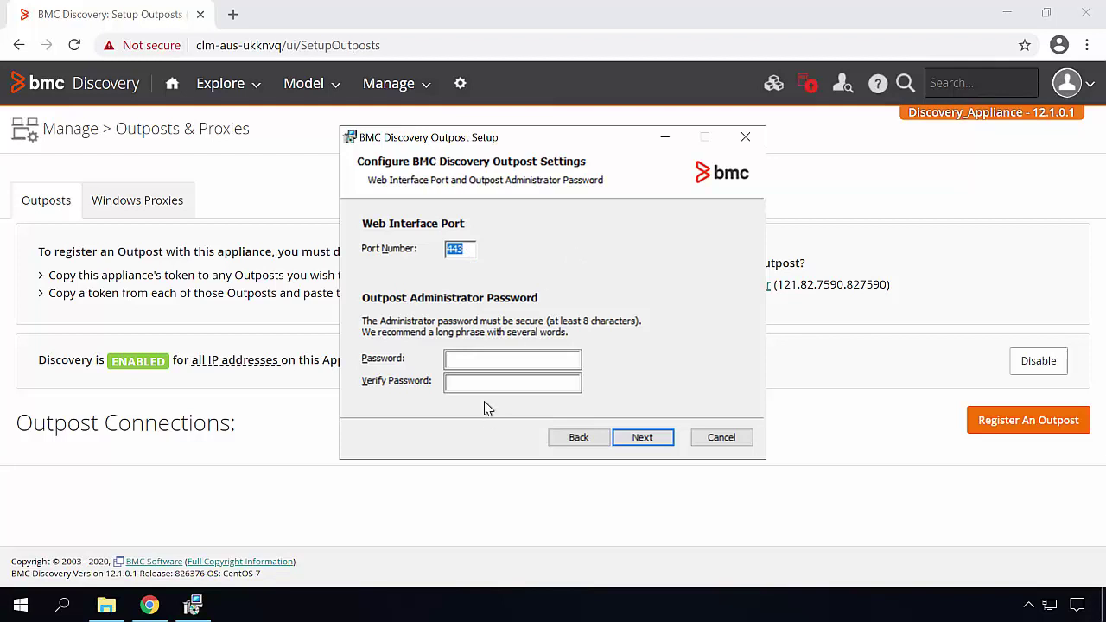
- Enter and confirm the administrator password with port 443, install, and finish by launching the Outpost UI
left_click(483, 361)
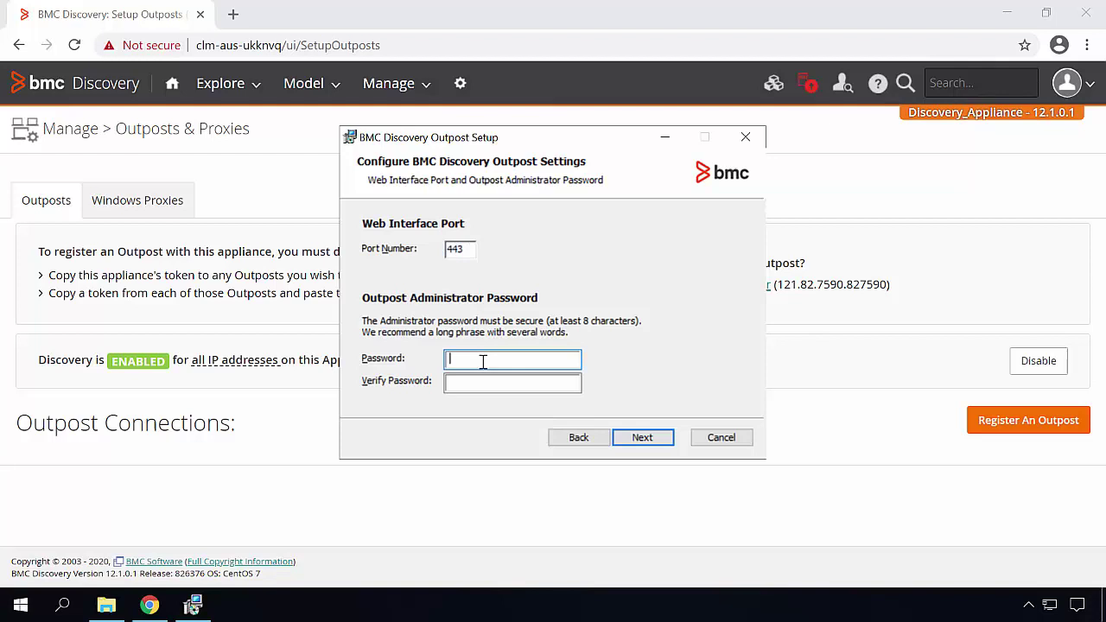
key("ctrl+v")
key("Tab")
key("ctrl+v")
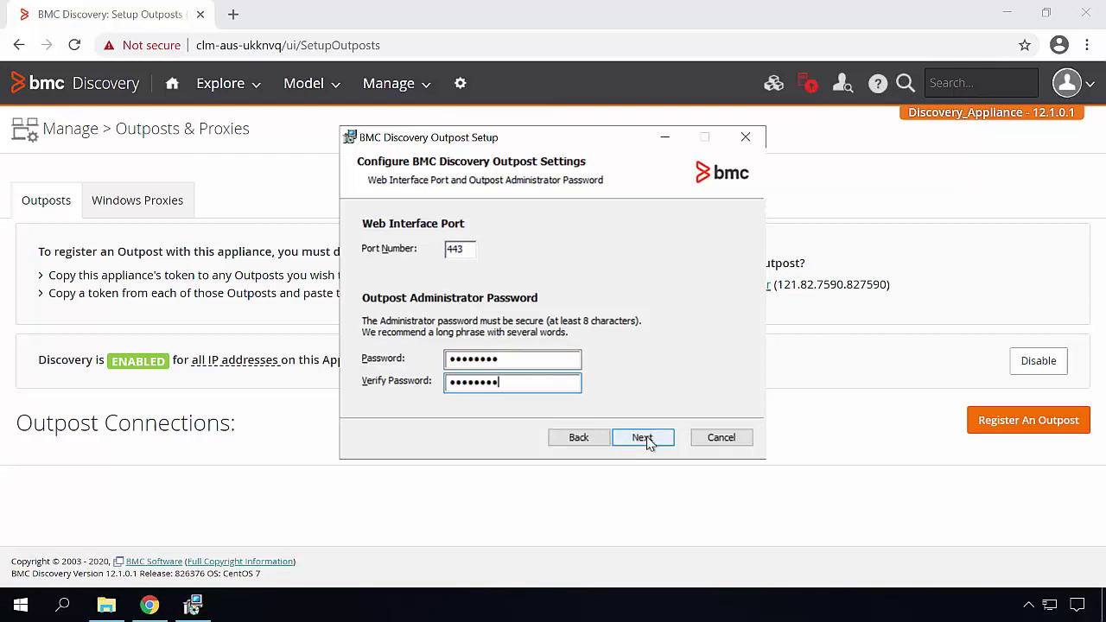
left_click(643, 439)
left_click(647, 438)
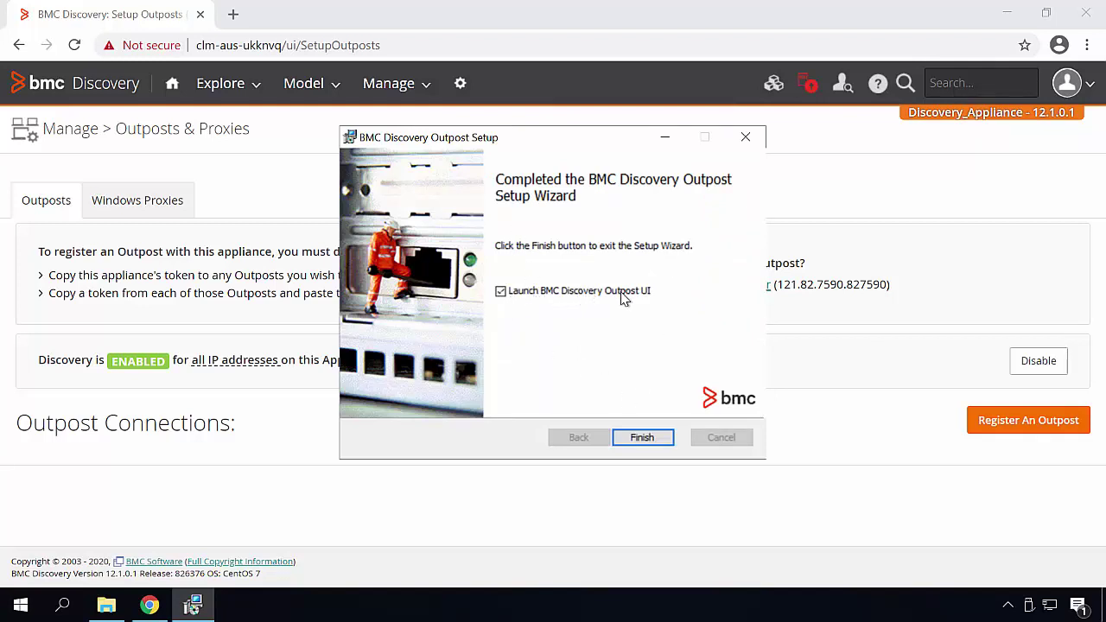
left_click(642, 438)
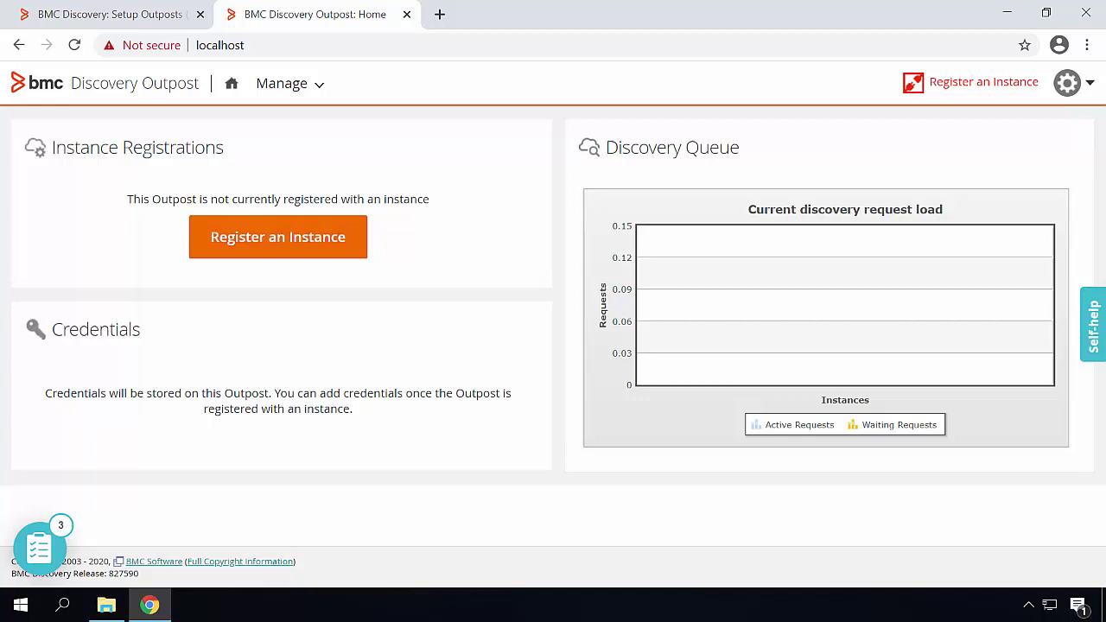
- Start Register an Instance on the Outpost, then Register An Outpost on the appliance's Outposts & Proxies page
left_click(278, 238)
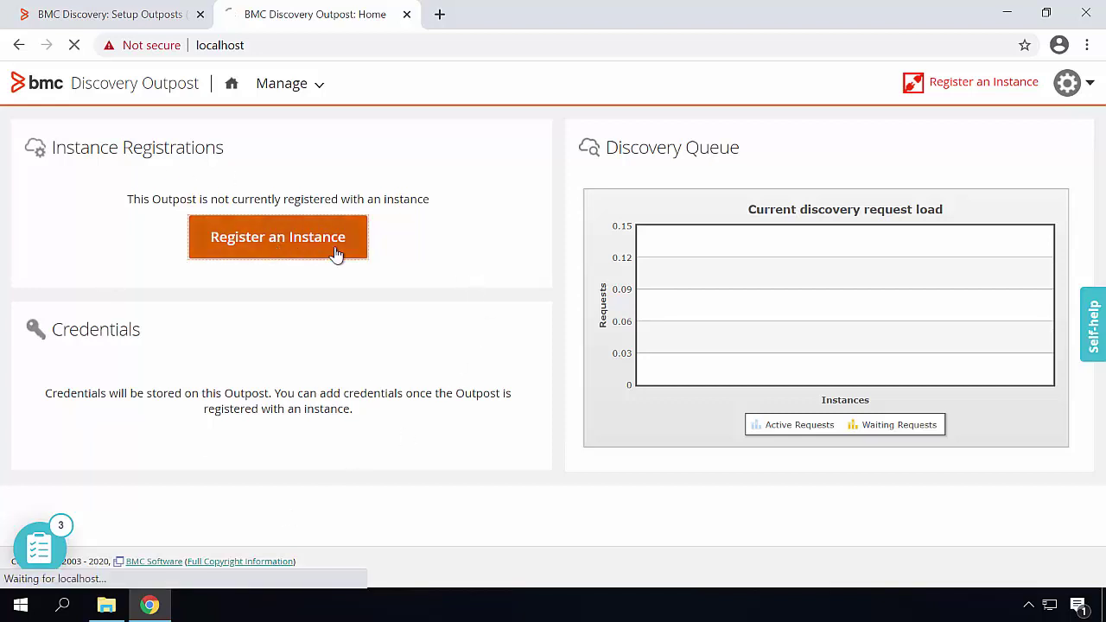
key("ctrl+1")
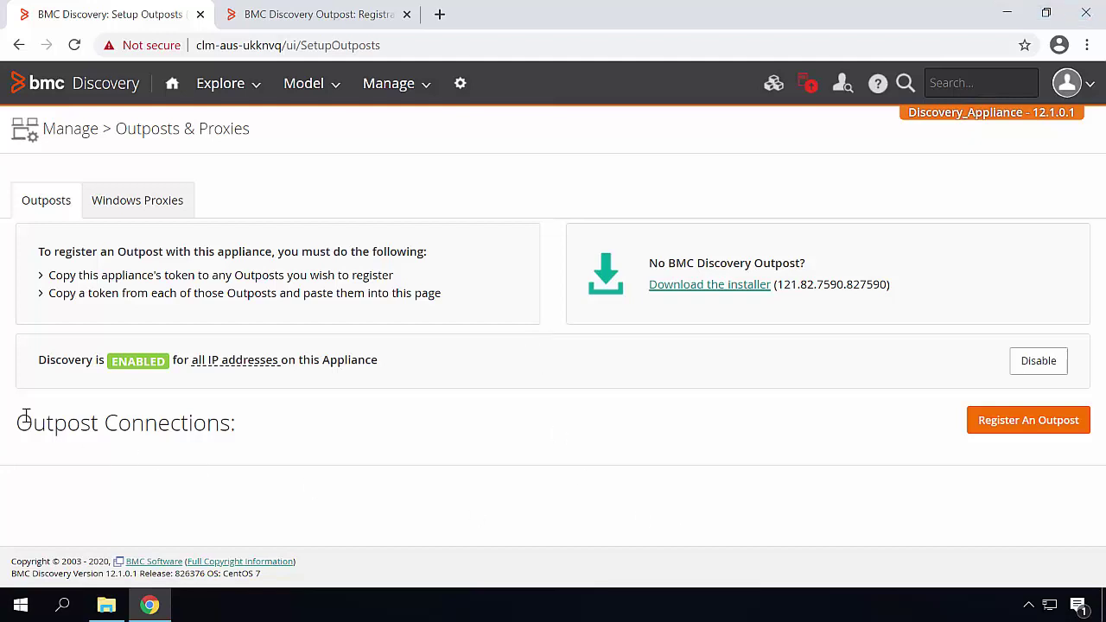
triple_click(125, 422)
left_click(1059, 428)
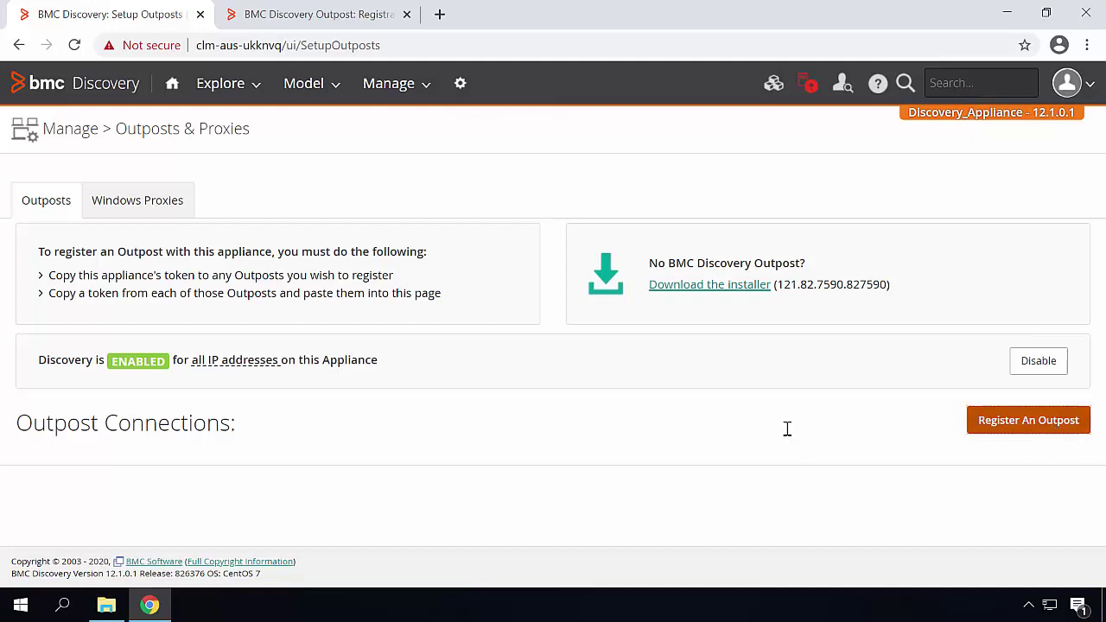
- Copy the Outpost's registration token and go back to the appliance's Setup Outposts tab
key("ctrl+2")
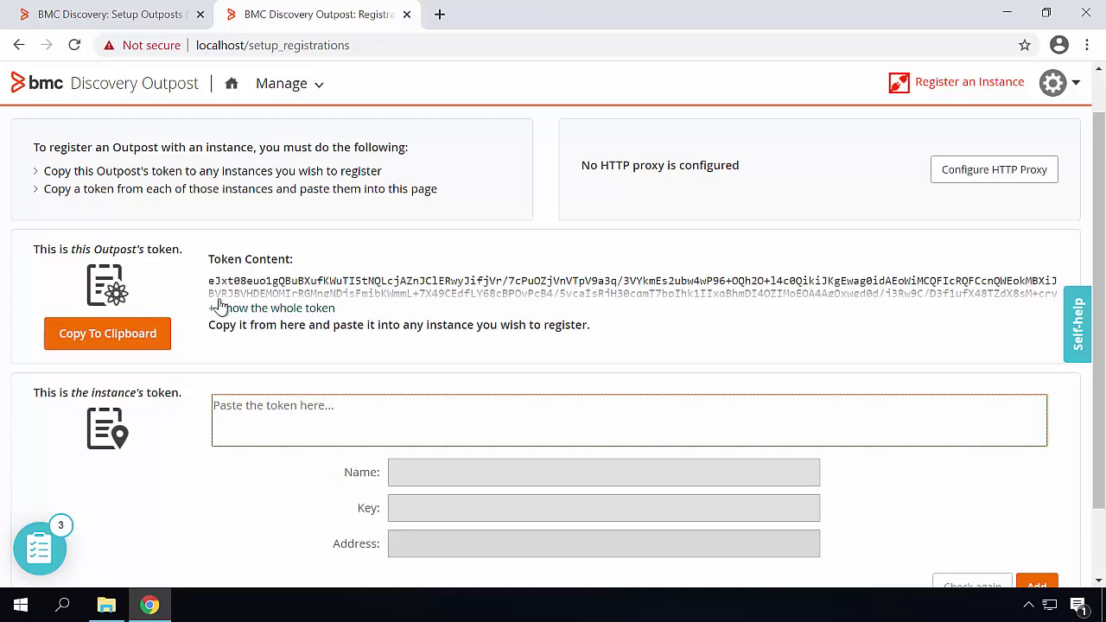
left_click(121, 340)
left_click_drag(522, 188, 316, 175)
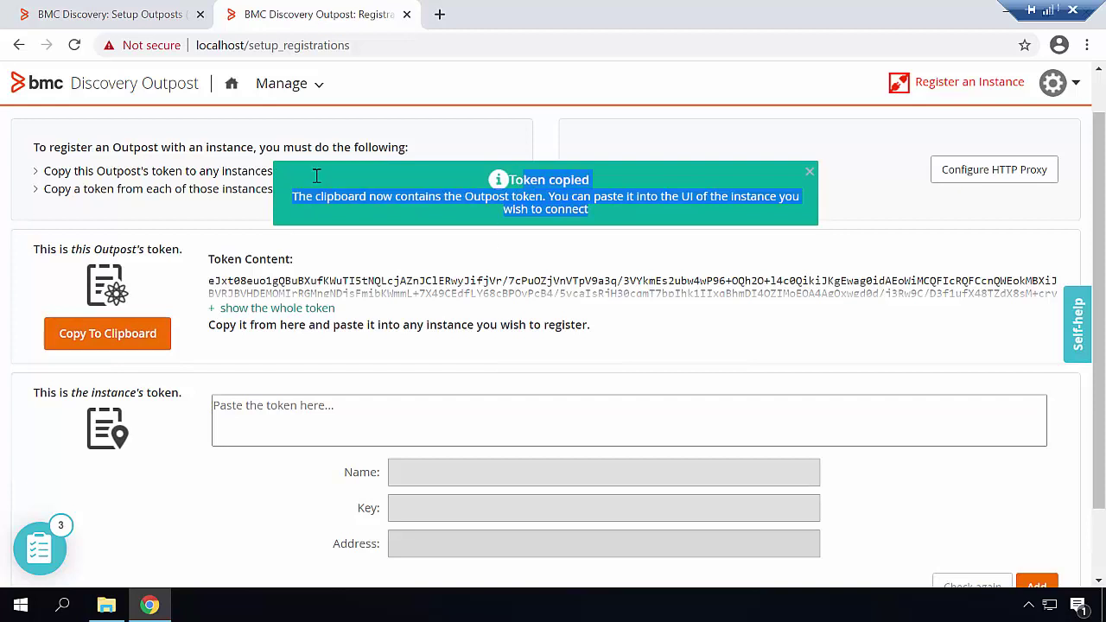
left_click(93, 8)
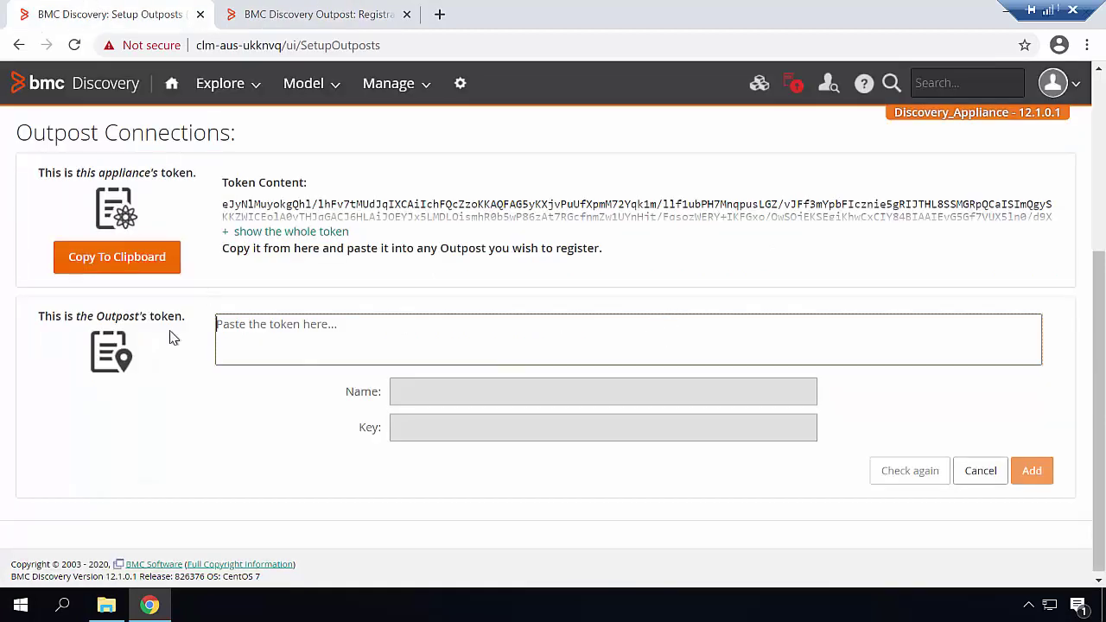
- Paste the Outpost's token on the appliance and add Outpost clm-aus-ul2a15
right_click(321, 331)
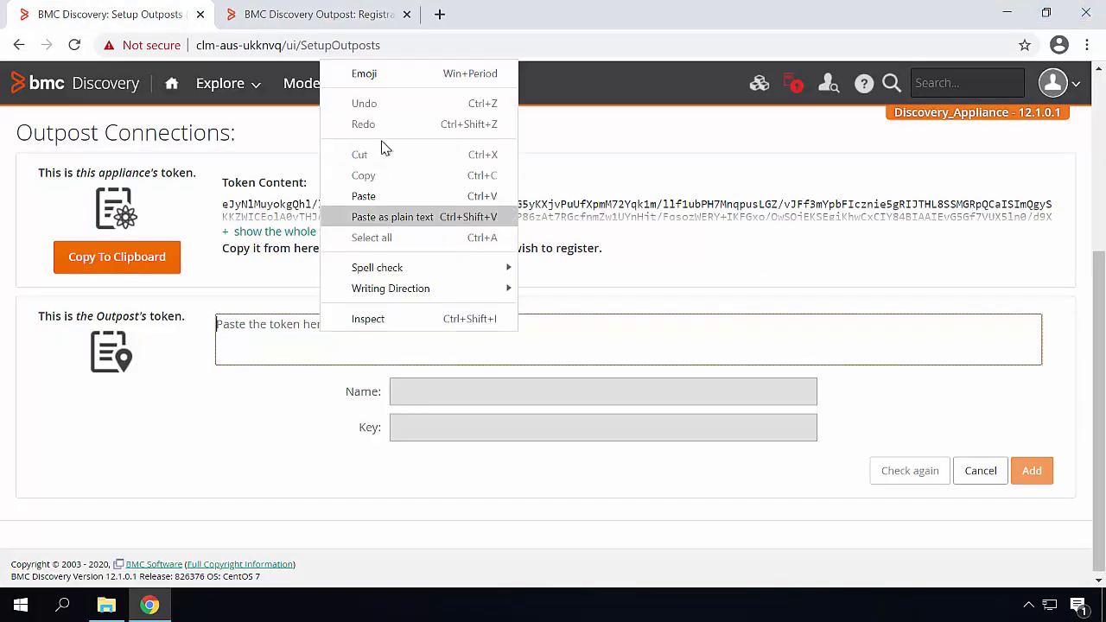
left_click(383, 197)
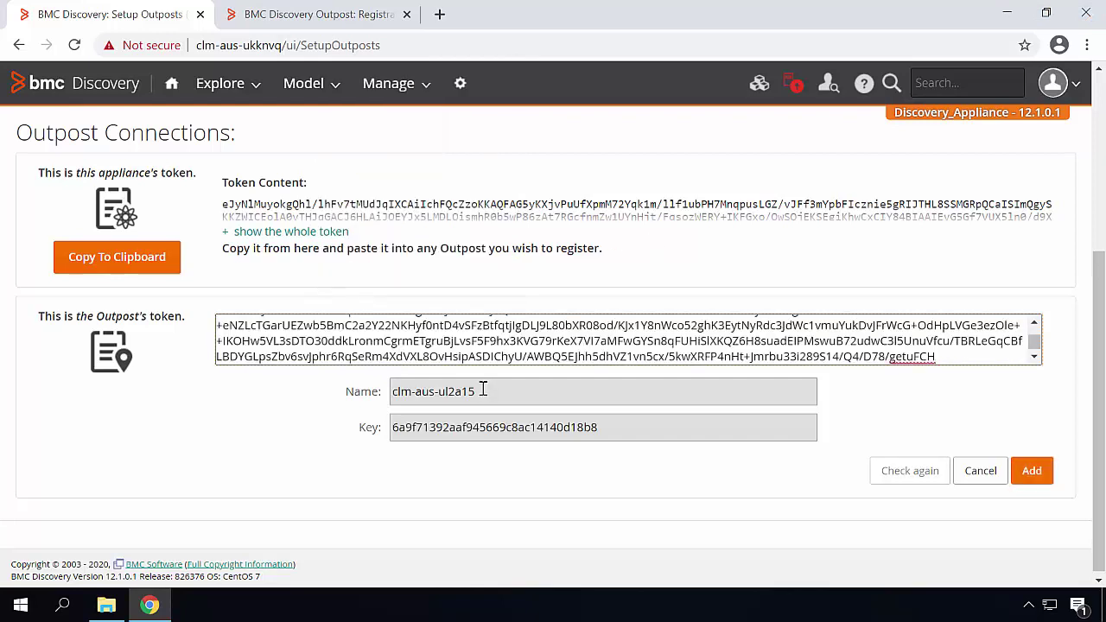
triple_click(395, 390)
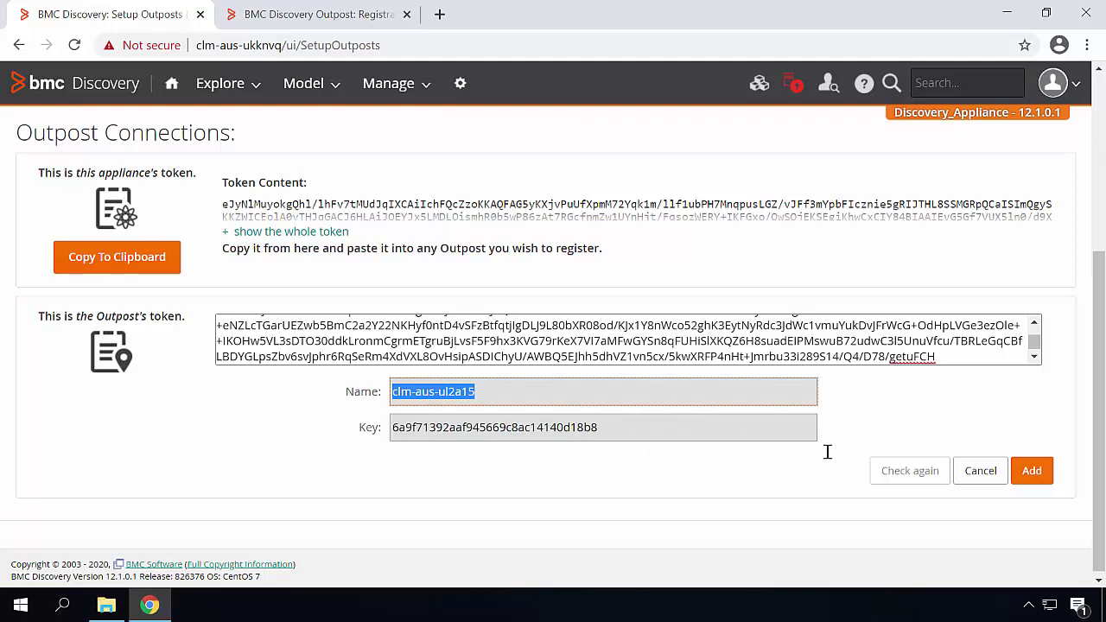
left_click(1032, 471)
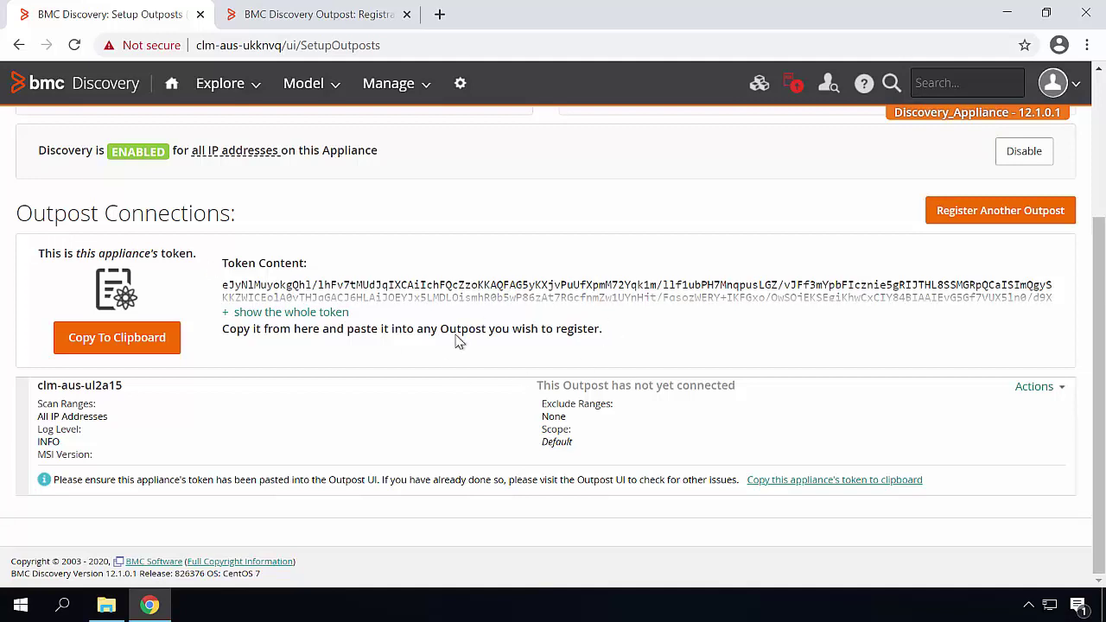
- Copy the appliance's token and return to the Outpost's registration page
left_click(127, 340)
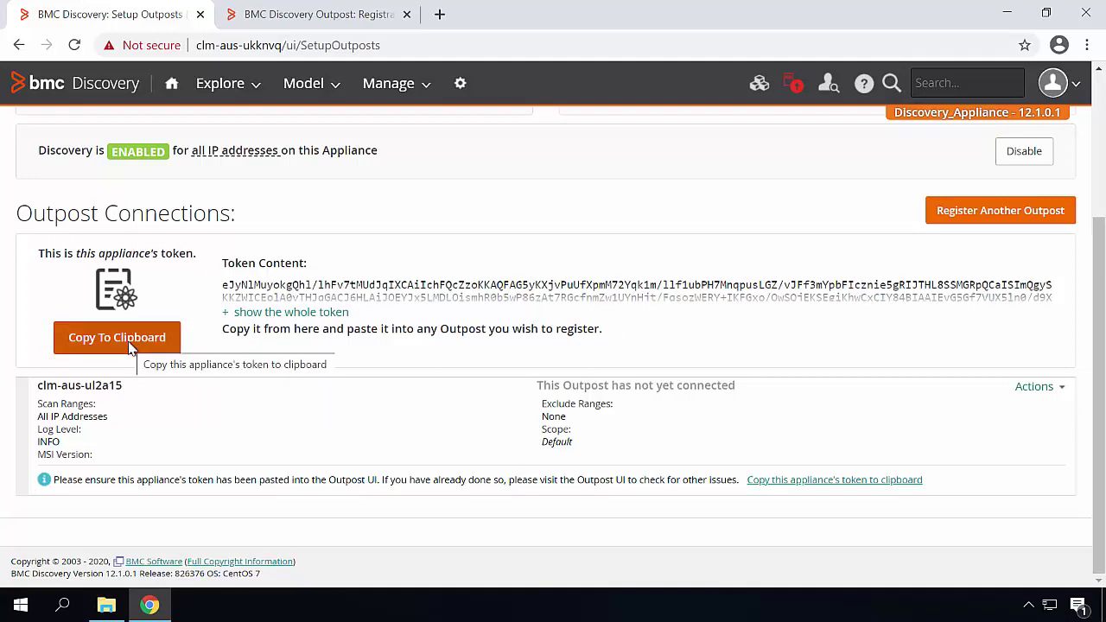
left_click(129, 346)
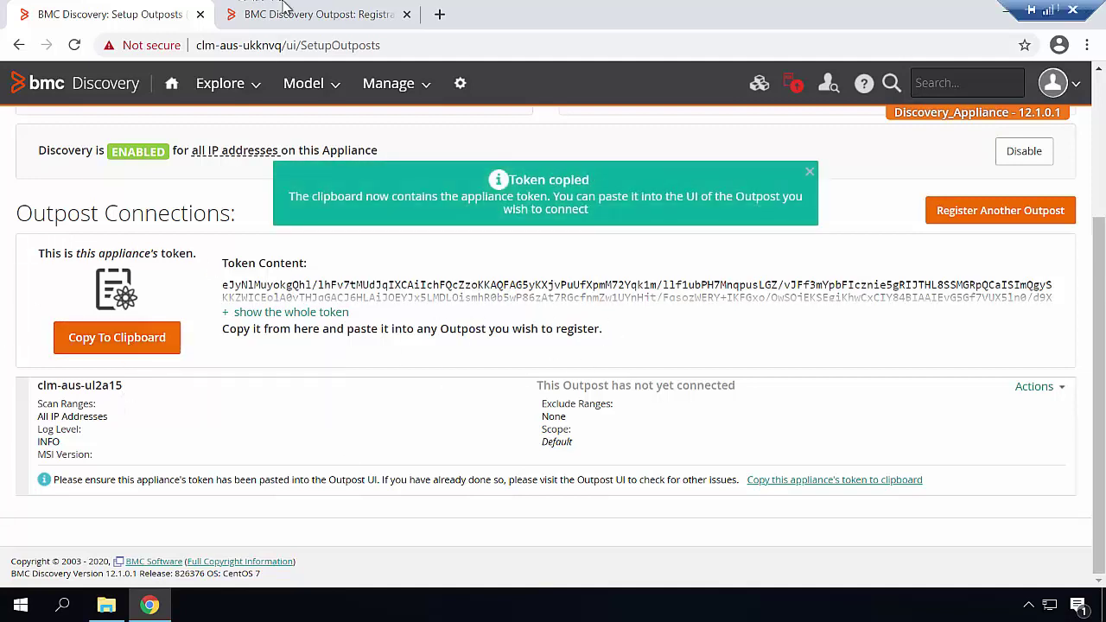
left_click(298, 13)
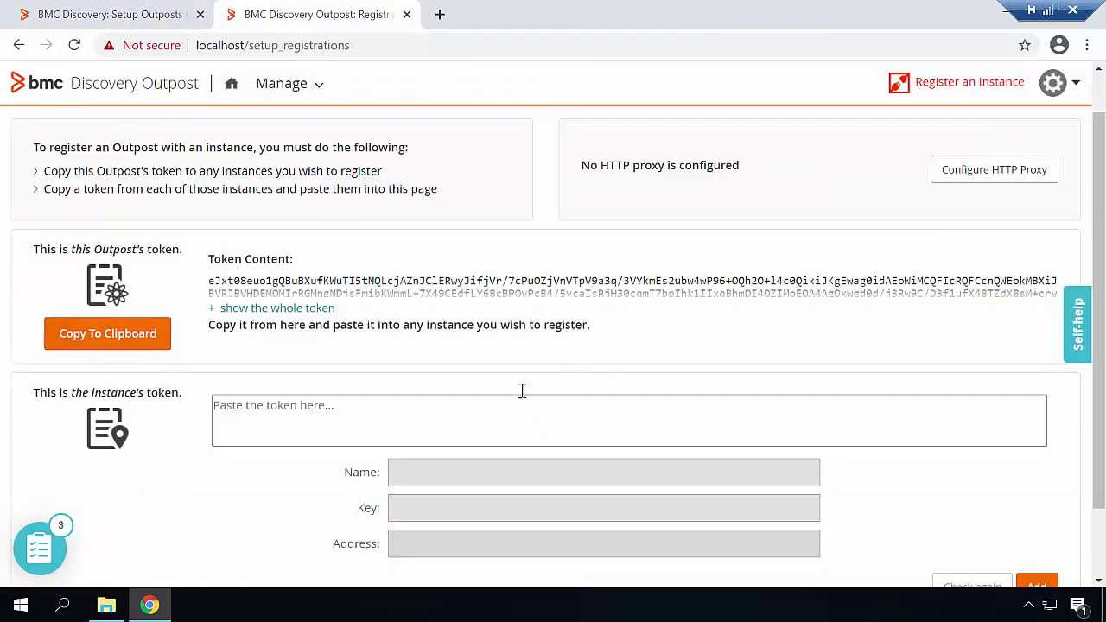
- Paste the appliance's token and add Discovery_Appliance at clm-aus-ukknvq.bmc.com as an instance
scroll(474, 298, "down", 1)
right_click(463, 328)
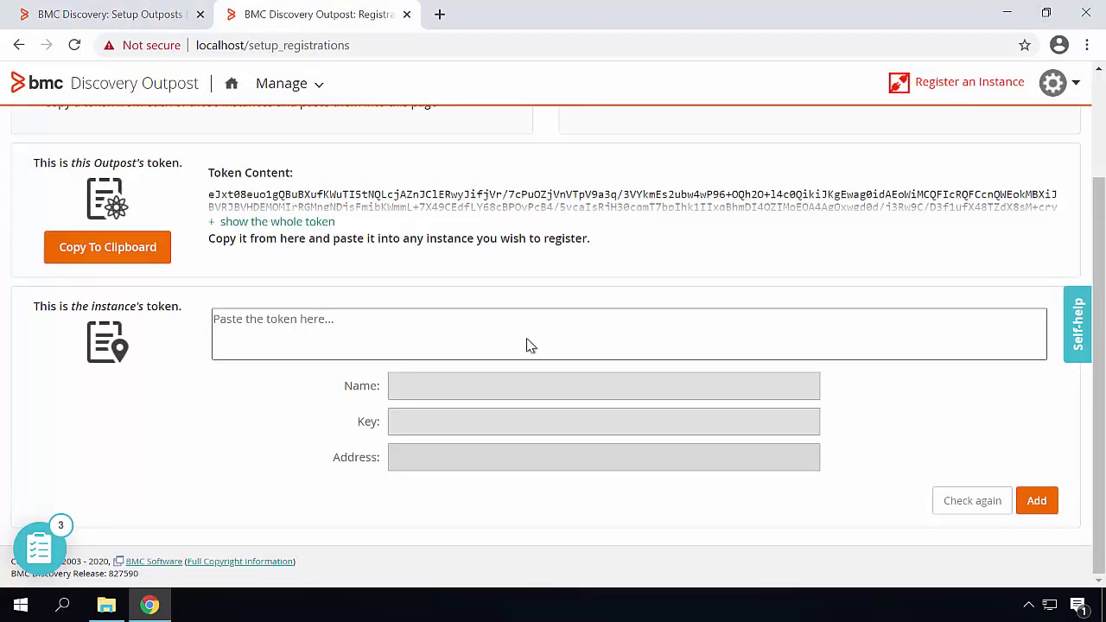
left_click(520, 190)
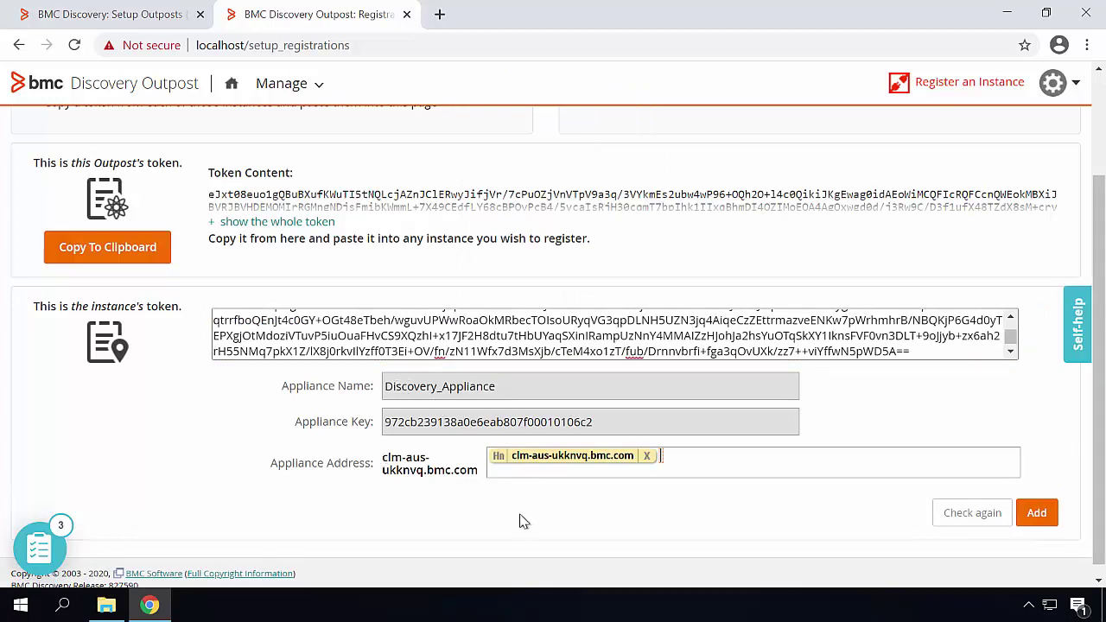
left_click(1044, 519)
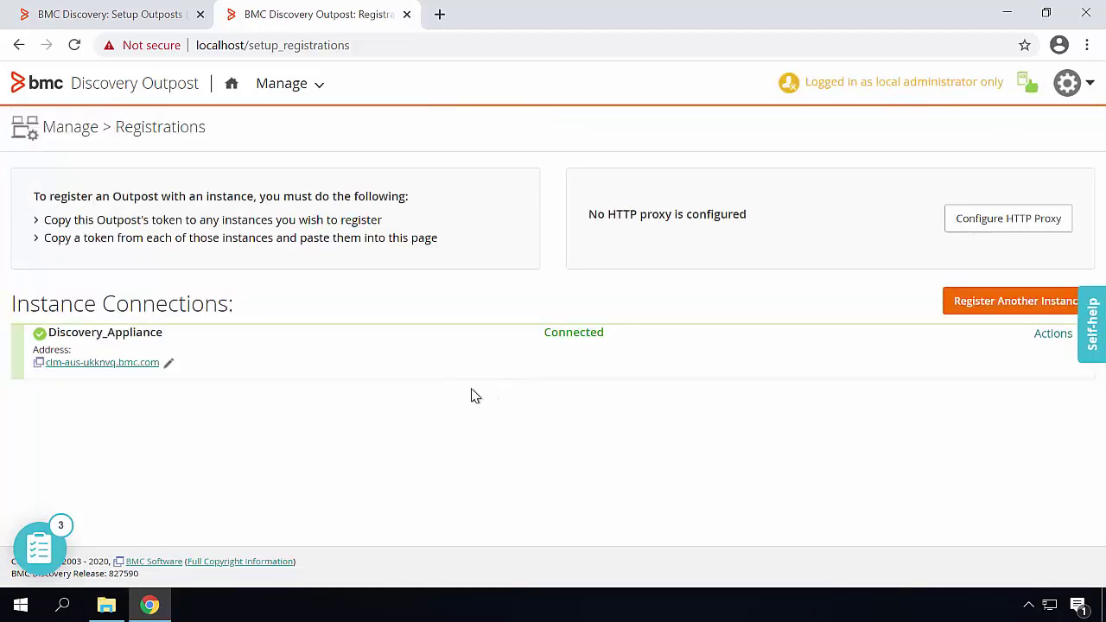
- On the appliance, disable then re-enable the clm-aus-ul2a15 connection, then return to the Outpost tab
left_click(118, 11)
left_click_drag(24, 373, 390, 385)
left_click(399, 376)
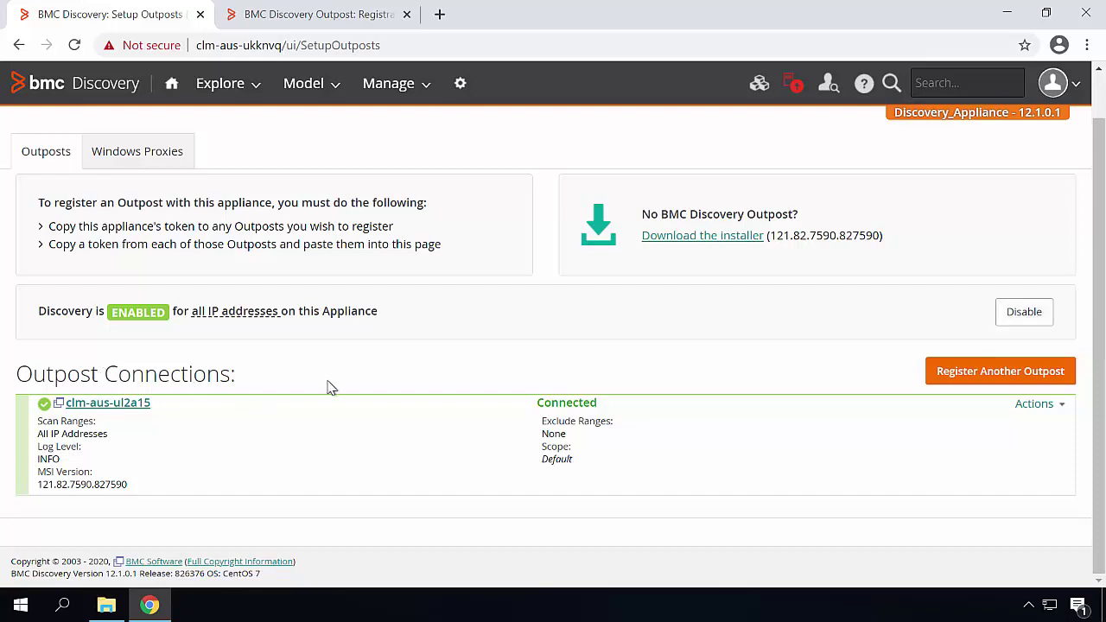
left_click(1037, 408)
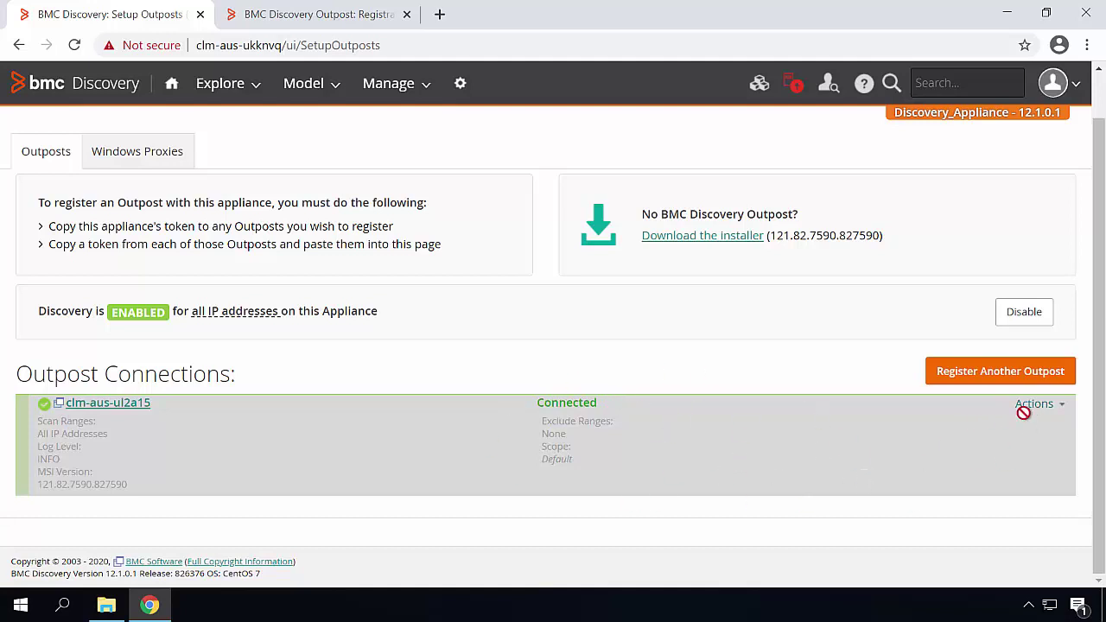
left_click(1036, 406)
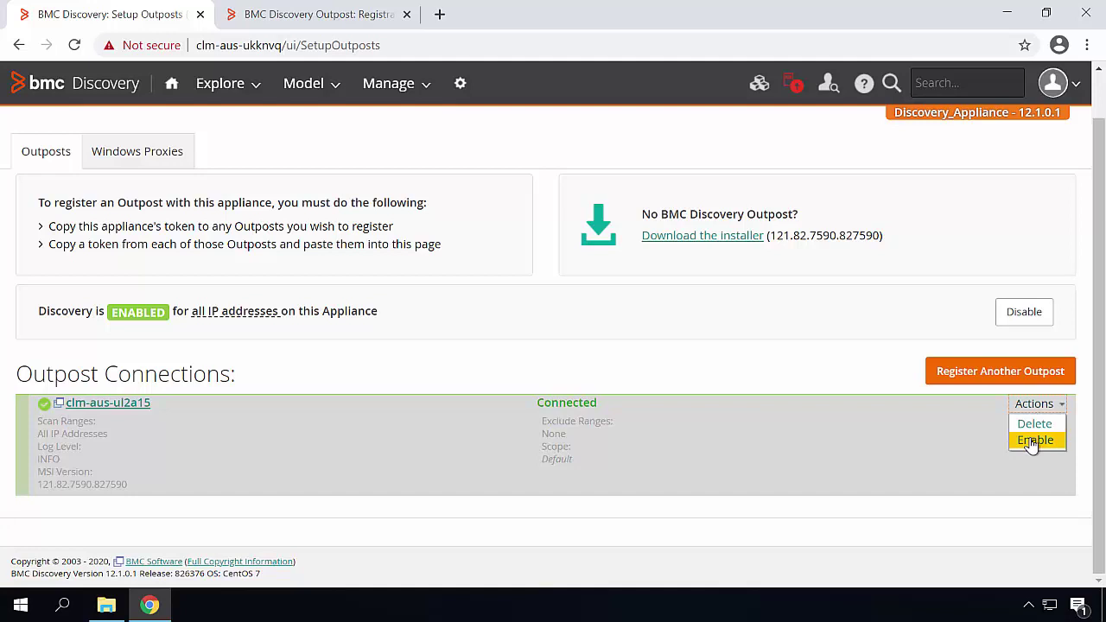
key("ctrl+Tab")
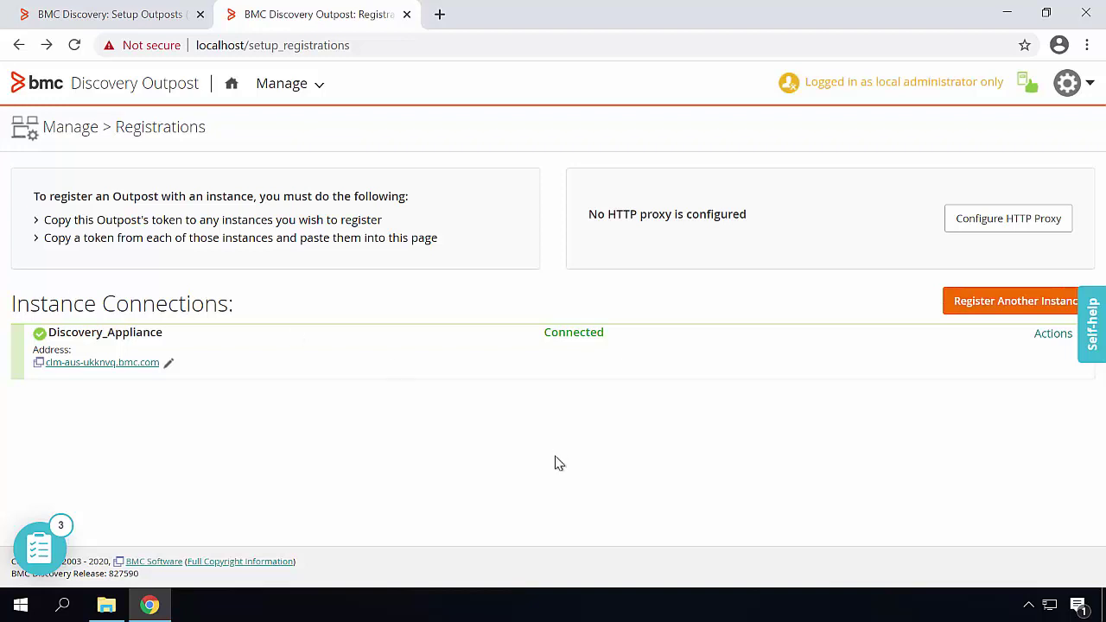
- Open the Outpost Configuration page and review the IP Ranges and Exclude IP Ranges settings
left_click(294, 90)
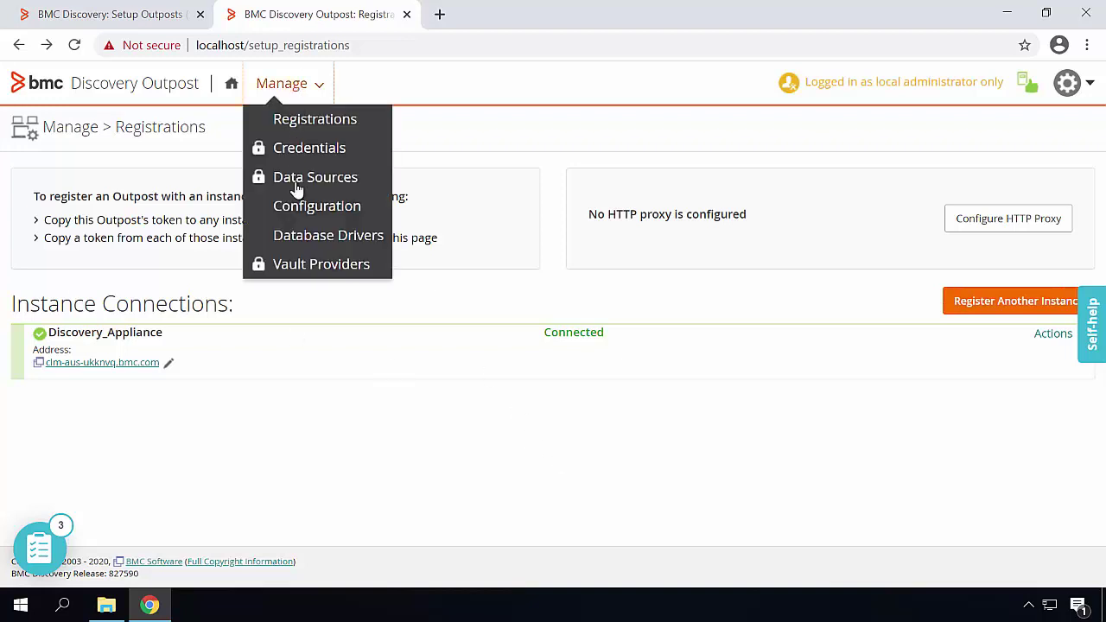
left_click(306, 210)
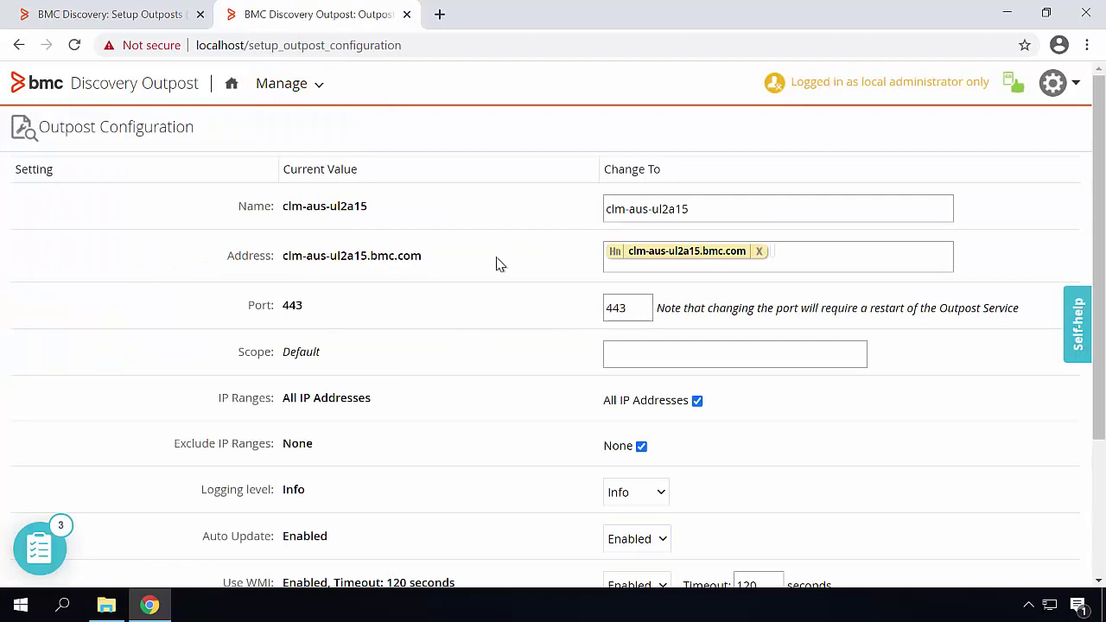
scroll(497, 264, "down", 2)
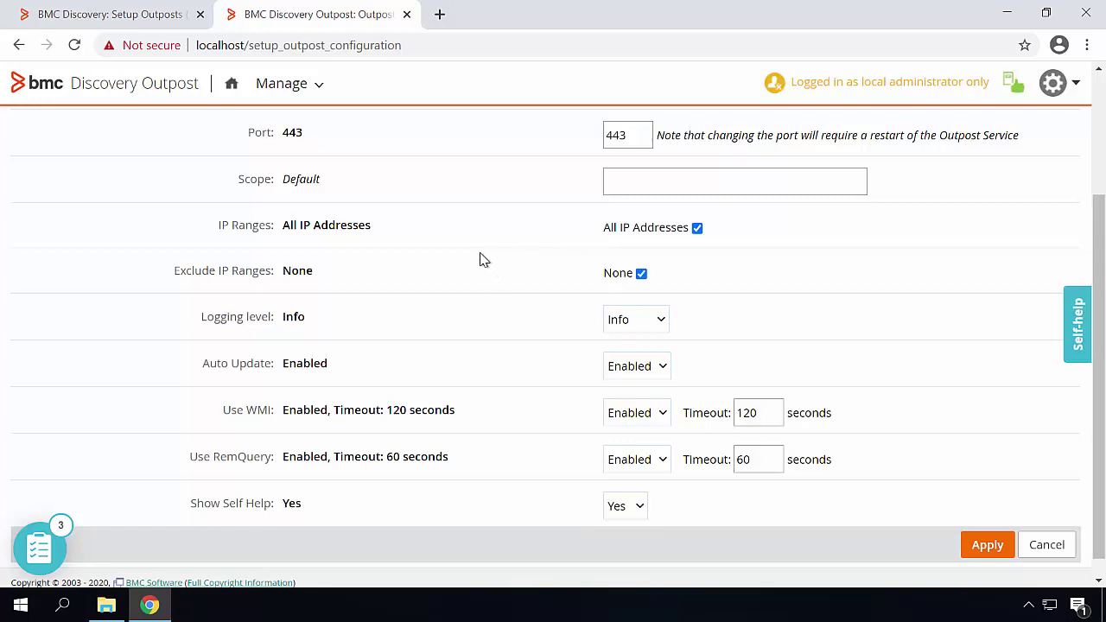
left_click_drag(219, 226, 449, 248)
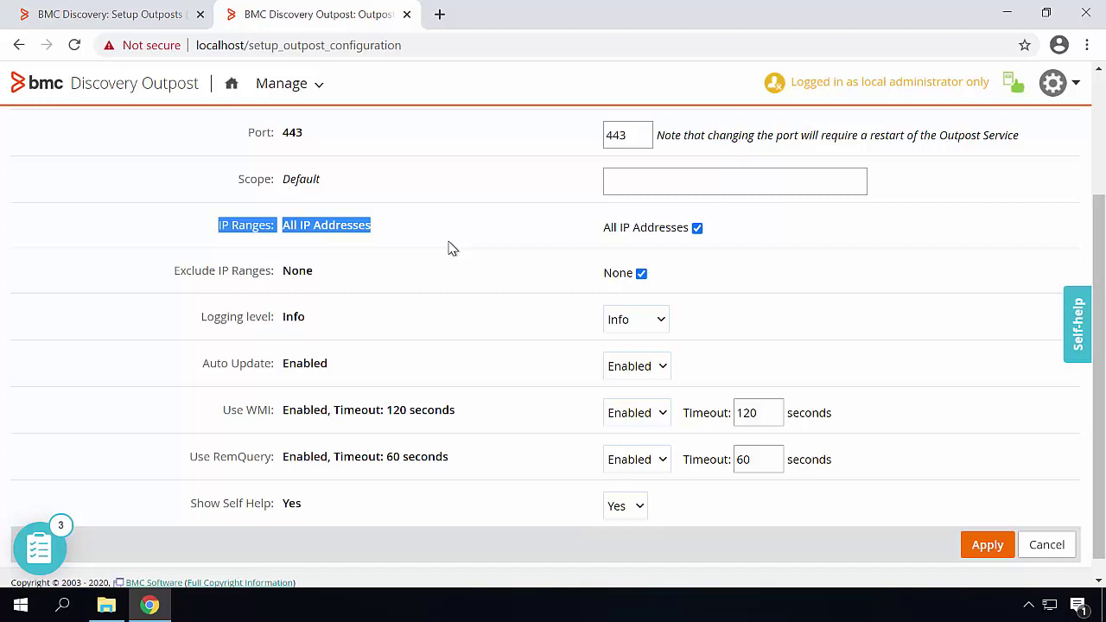
left_click(173, 285)
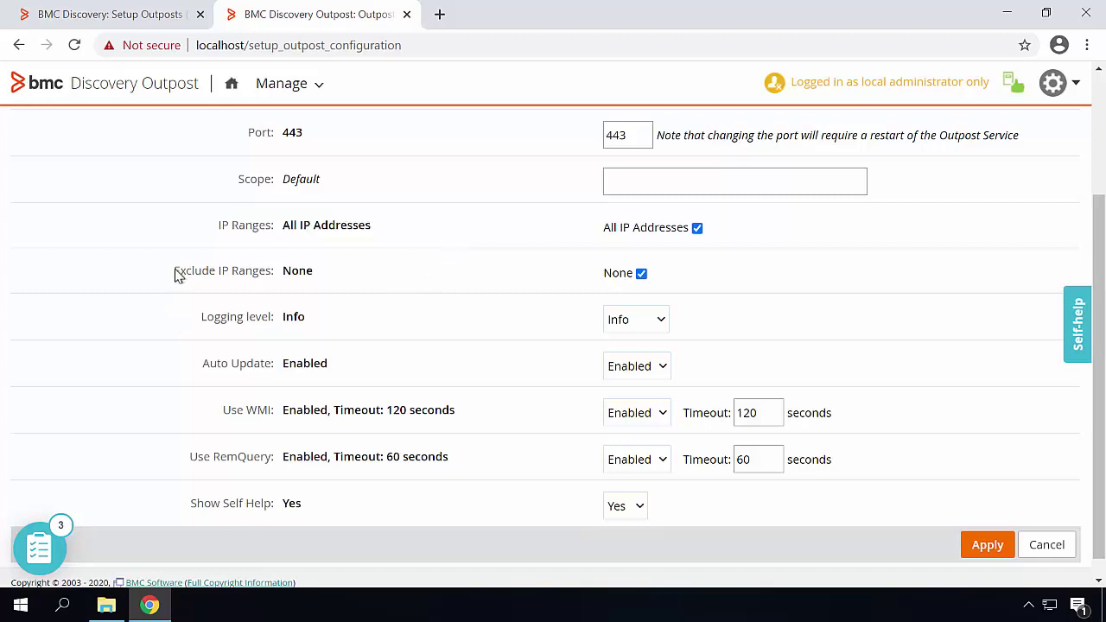
triple_click(255, 276)
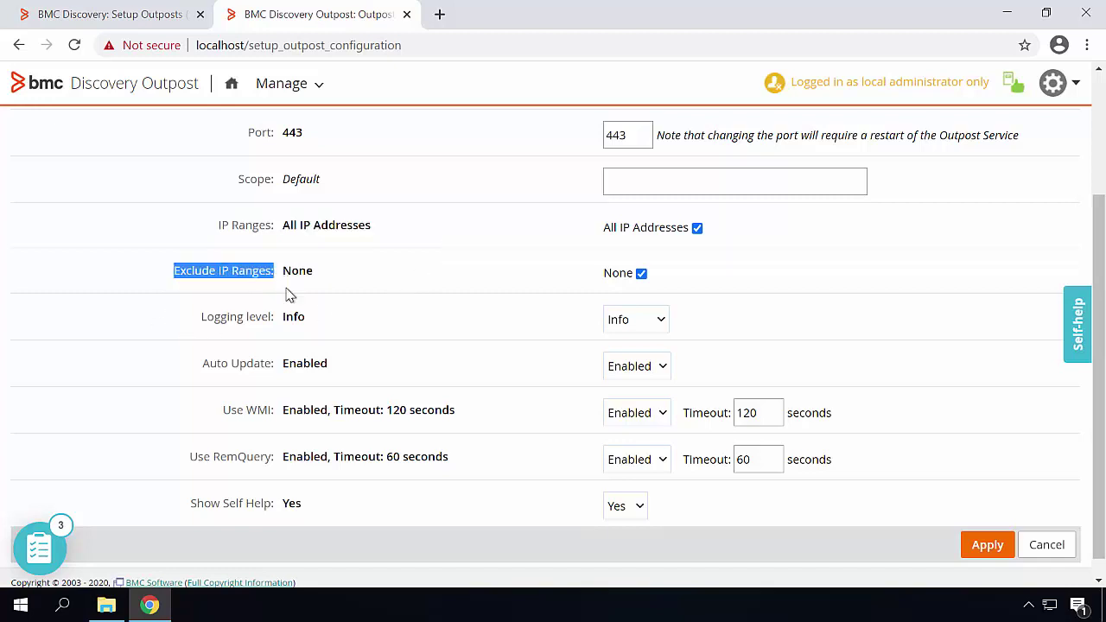
- Check the logging level options and leave Use WMI and Use RemQuery Enabled
left_click(660, 326)
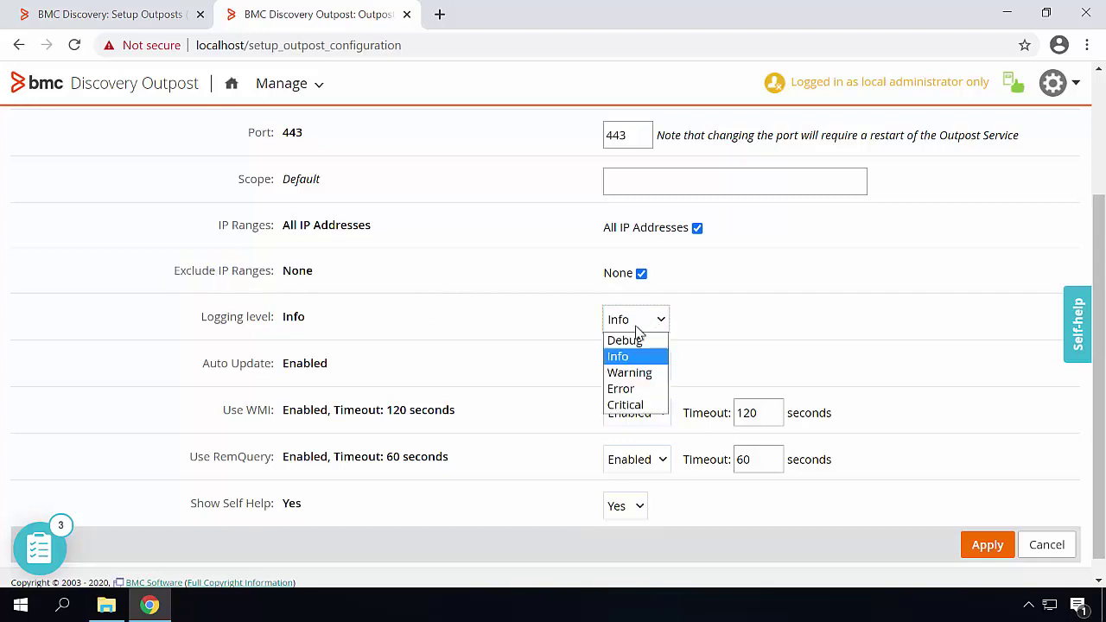
scroll(605, 380, "down", 1)
left_click(661, 393)
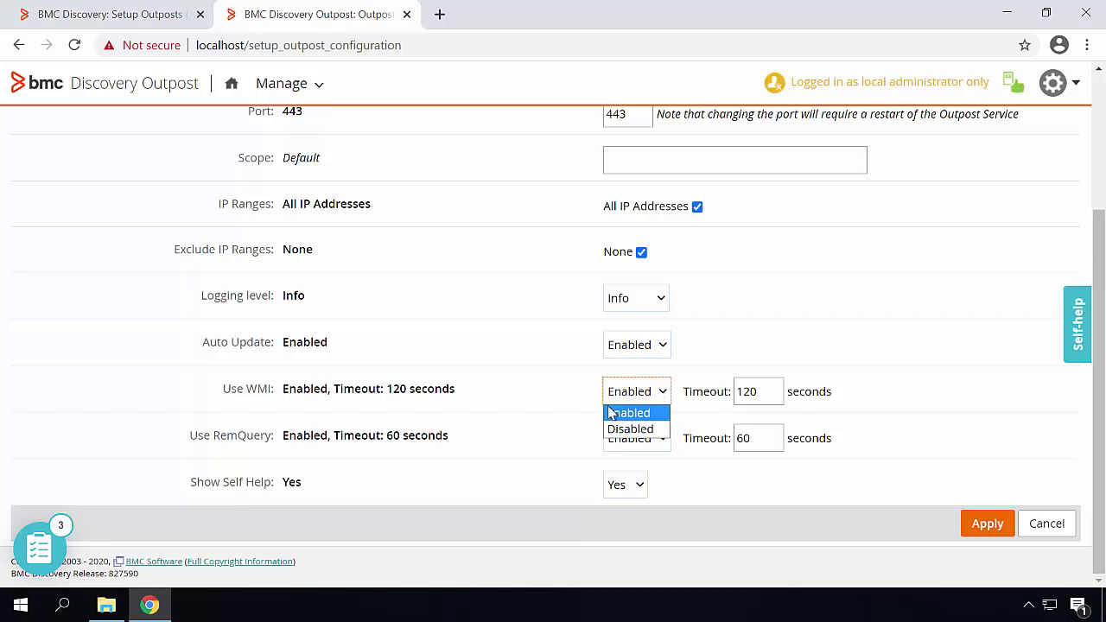
left_click(644, 445)
left_click(643, 444)
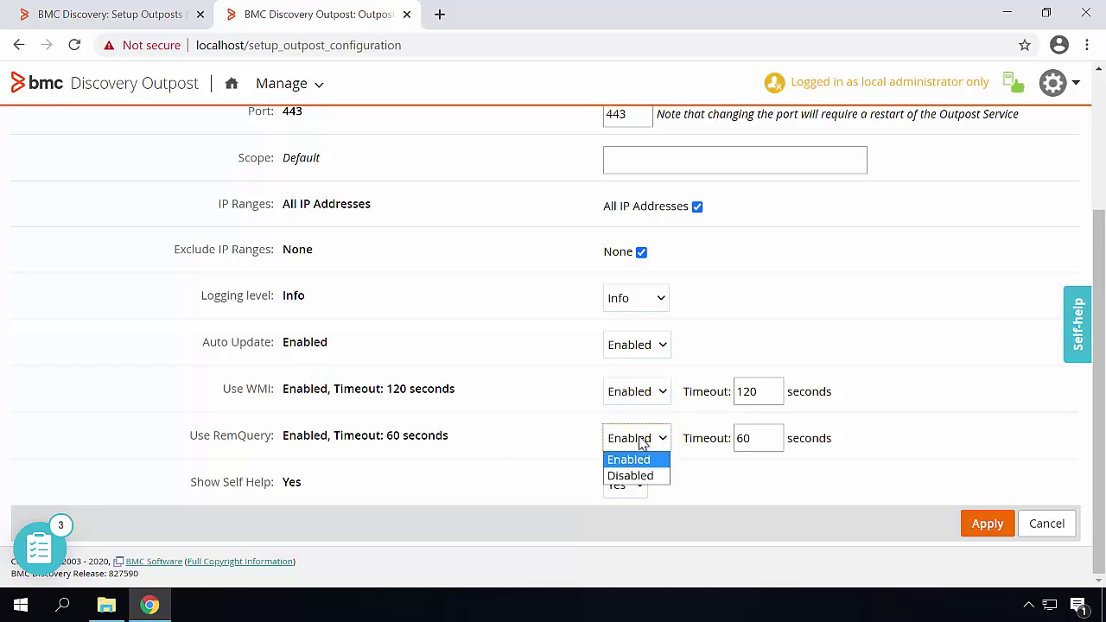
left_click(548, 437)
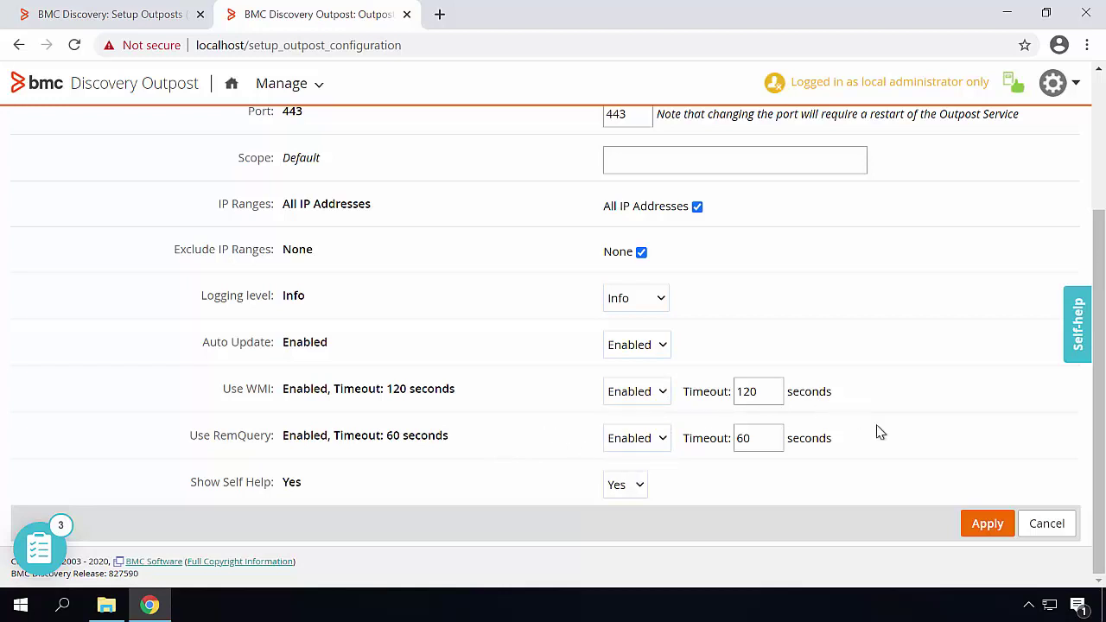
- Check the installer version, then pick Disabled in the Auto Update dropdown
scroll(121, 328, "up", 3)
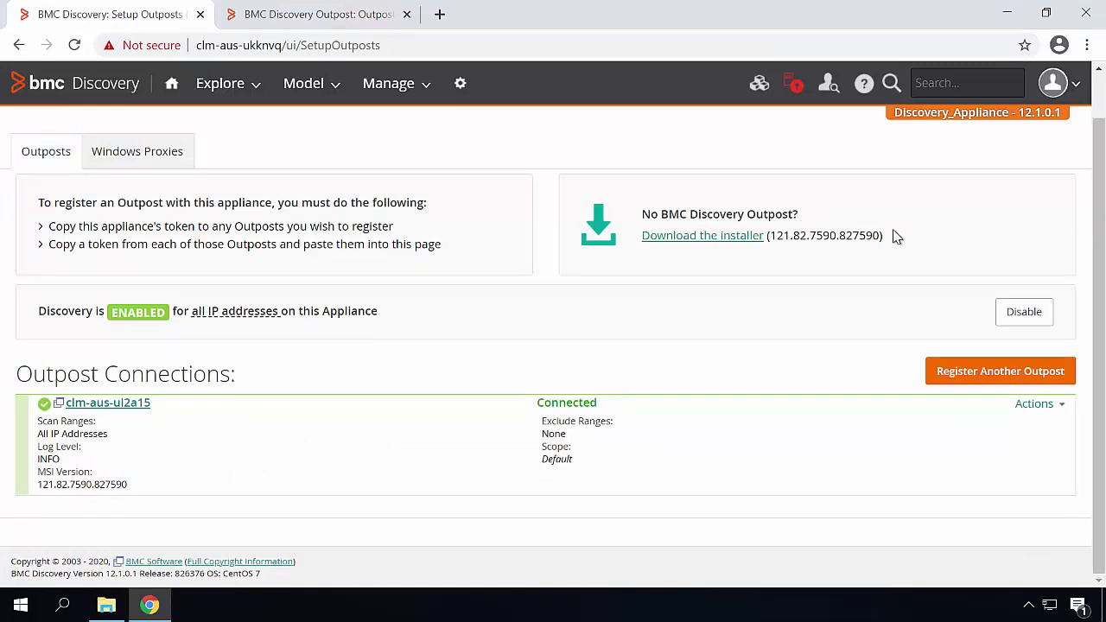
left_click_drag(881, 236, 762, 237)
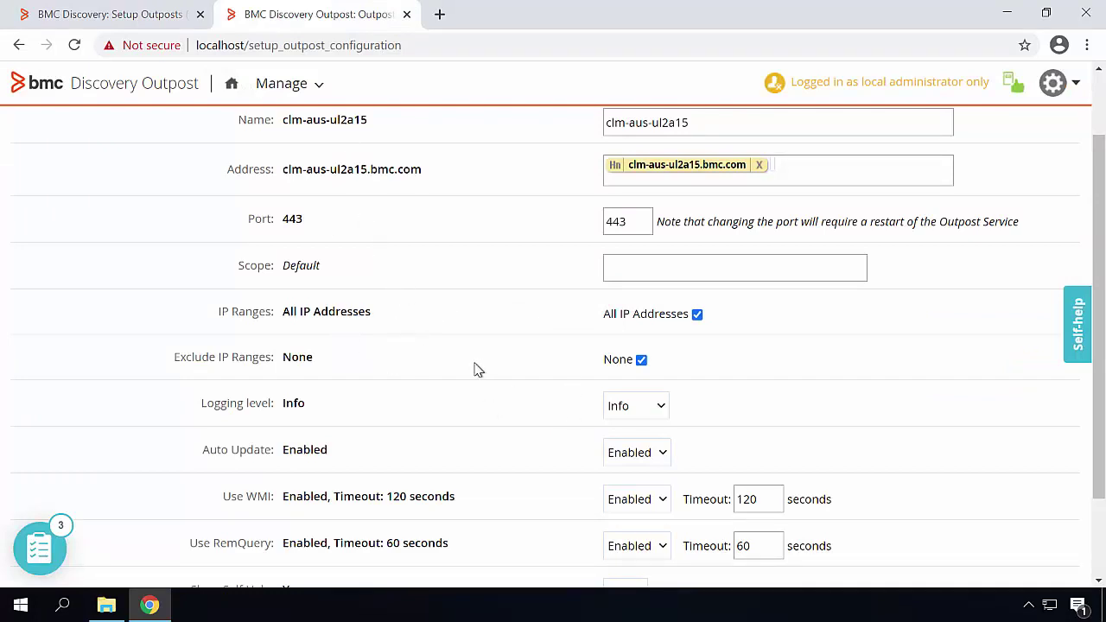
left_click_drag(197, 452, 373, 458)
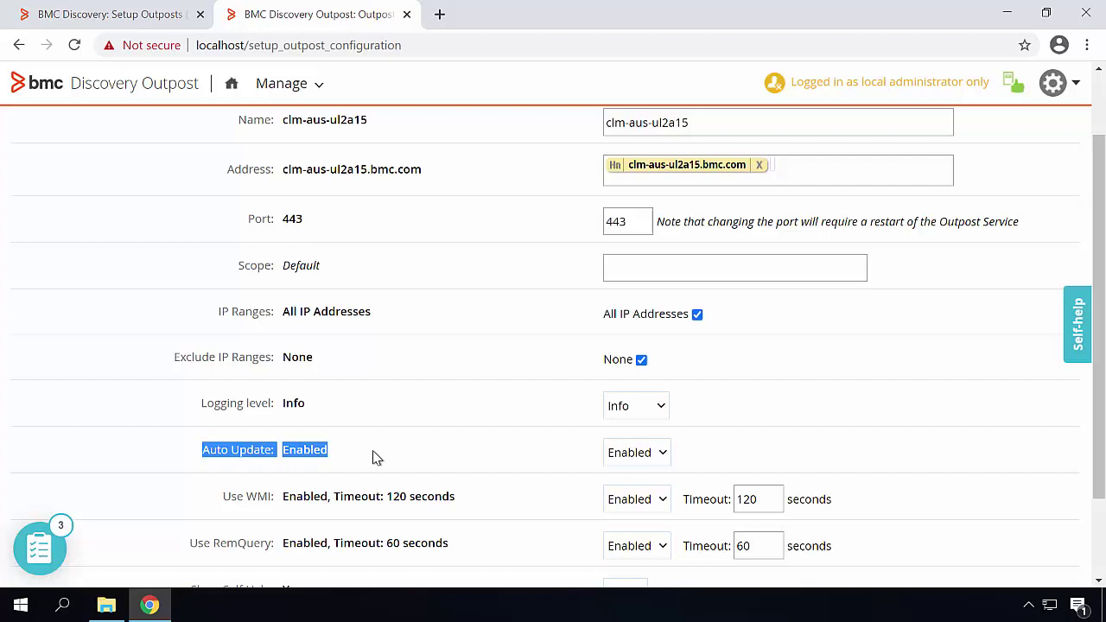
left_click(653, 453)
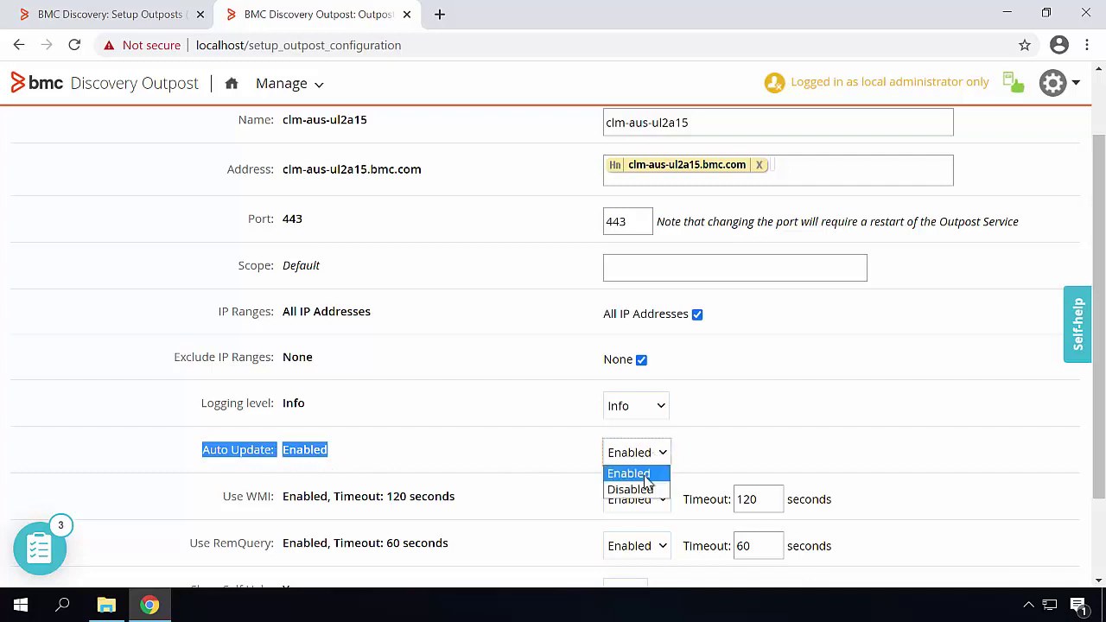
left_click(645, 474)
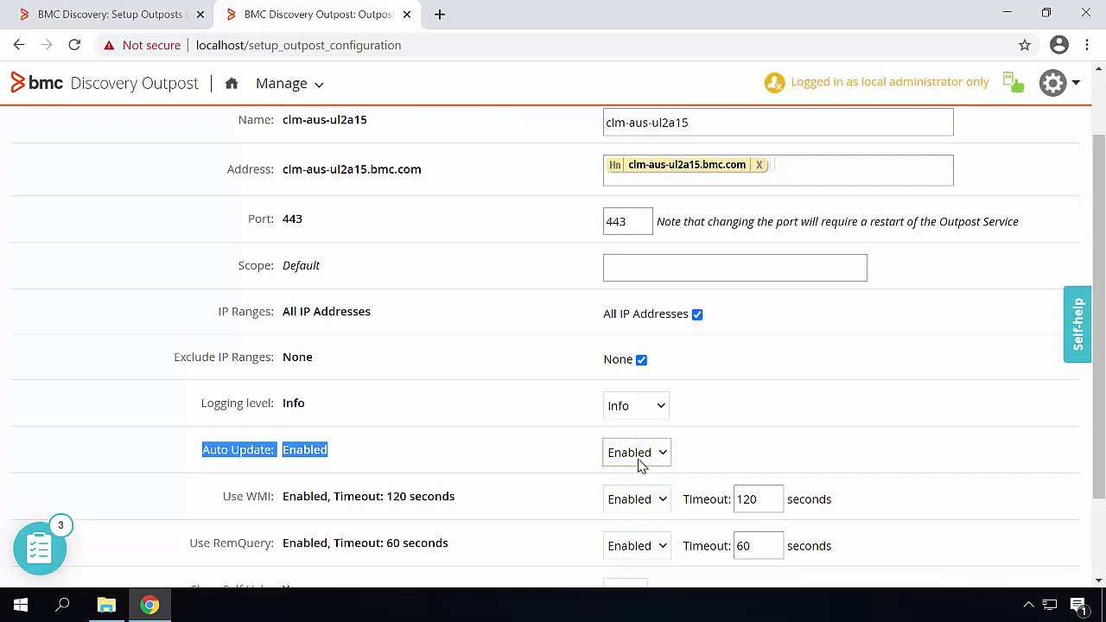
left_click(639, 458)
left_click(637, 489)
- Review the outpost connection details on the appliance's Setup Outposts page
left_click(110, 10)
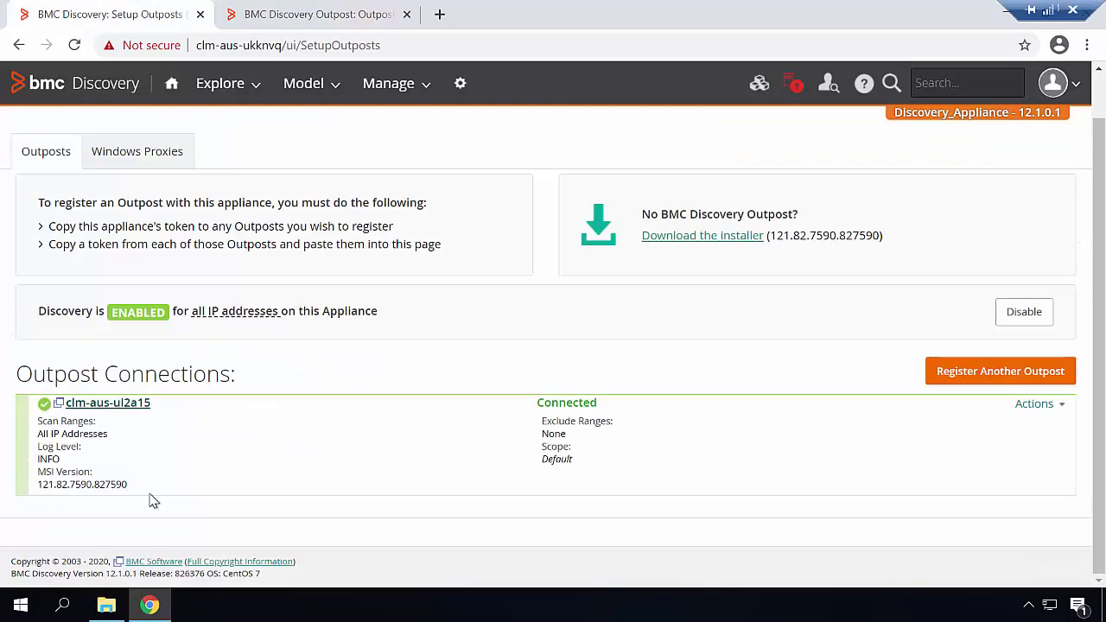
left_click_drag(27, 432, 192, 478)
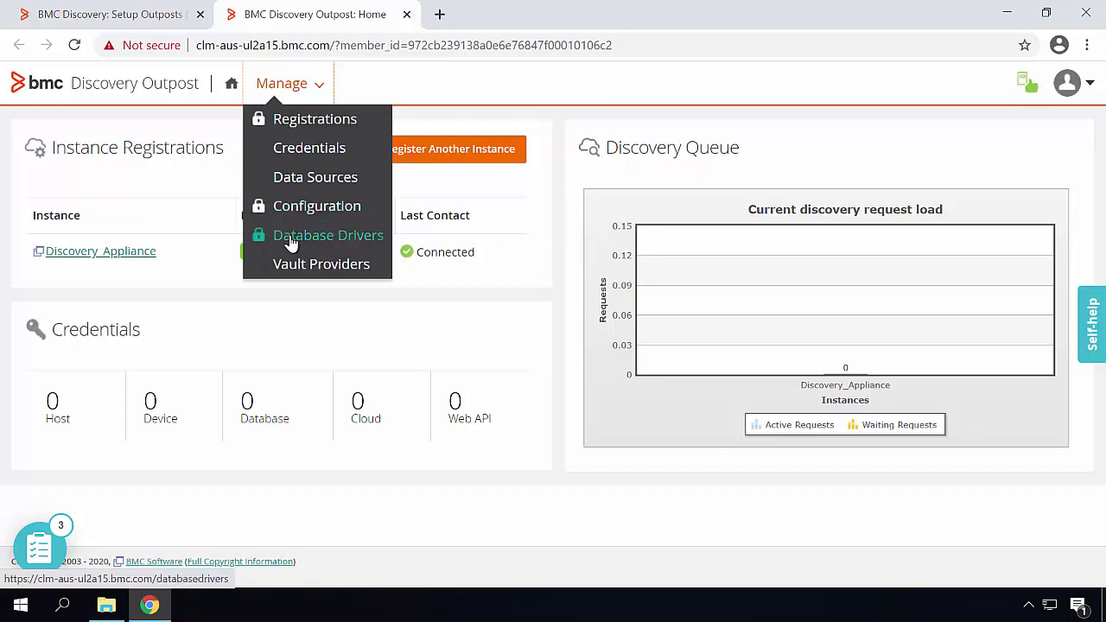
- Open Database Drivers and enter the administrator password to add admin privileges
left_click(356, 247)
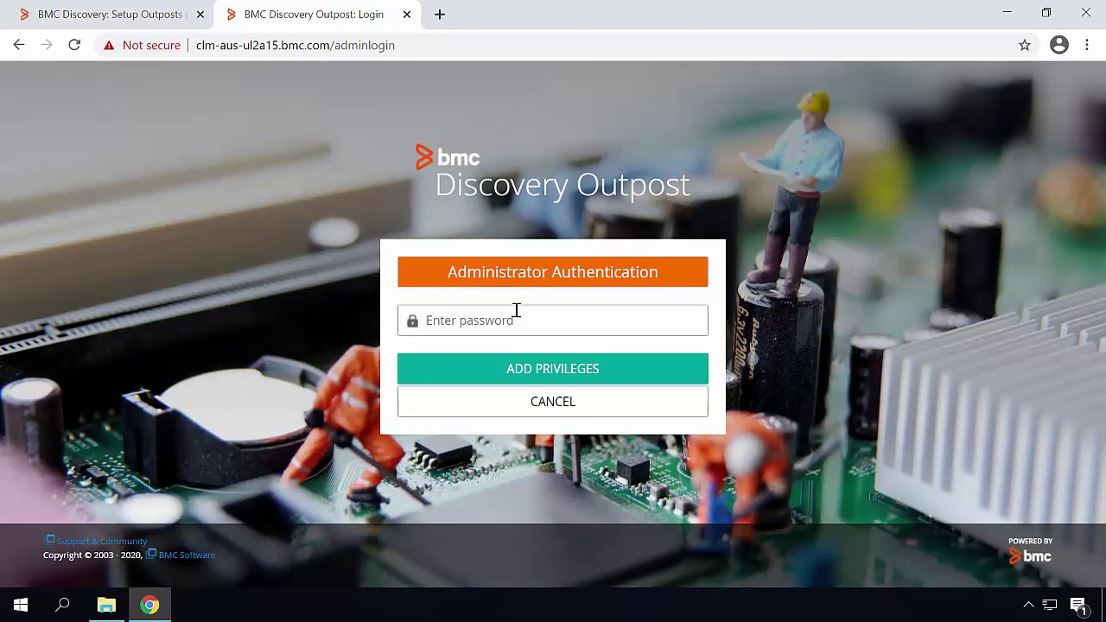
type("••••••••")
left_click(493, 375)
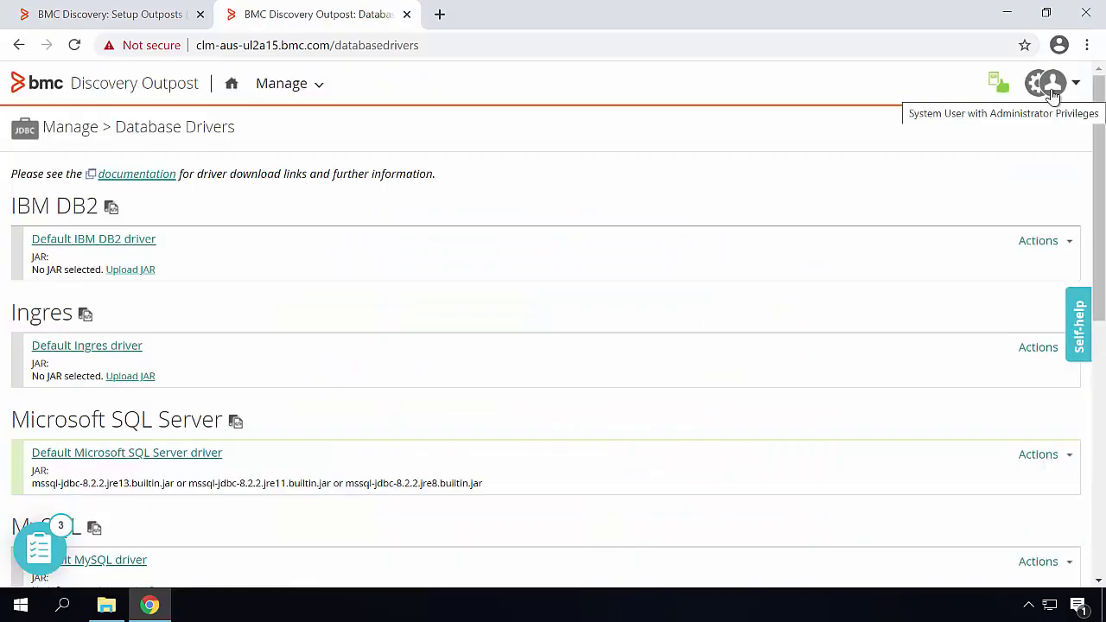
- Confirm in the user panel that the System User now has Administrator Privileges
left_click(1049, 83)
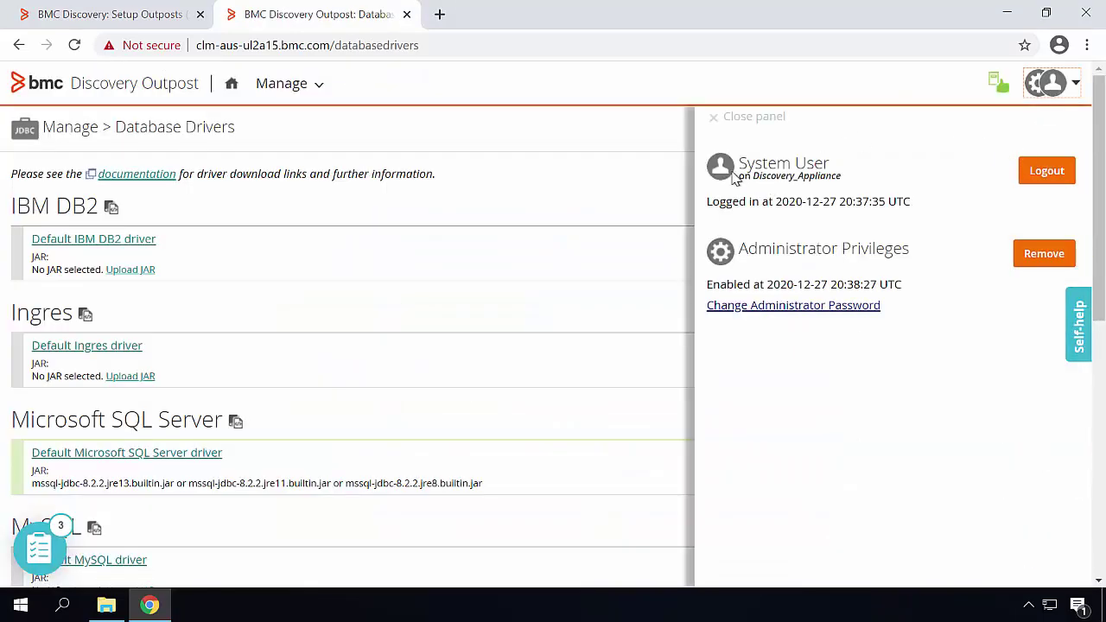
triple_click(847, 162)
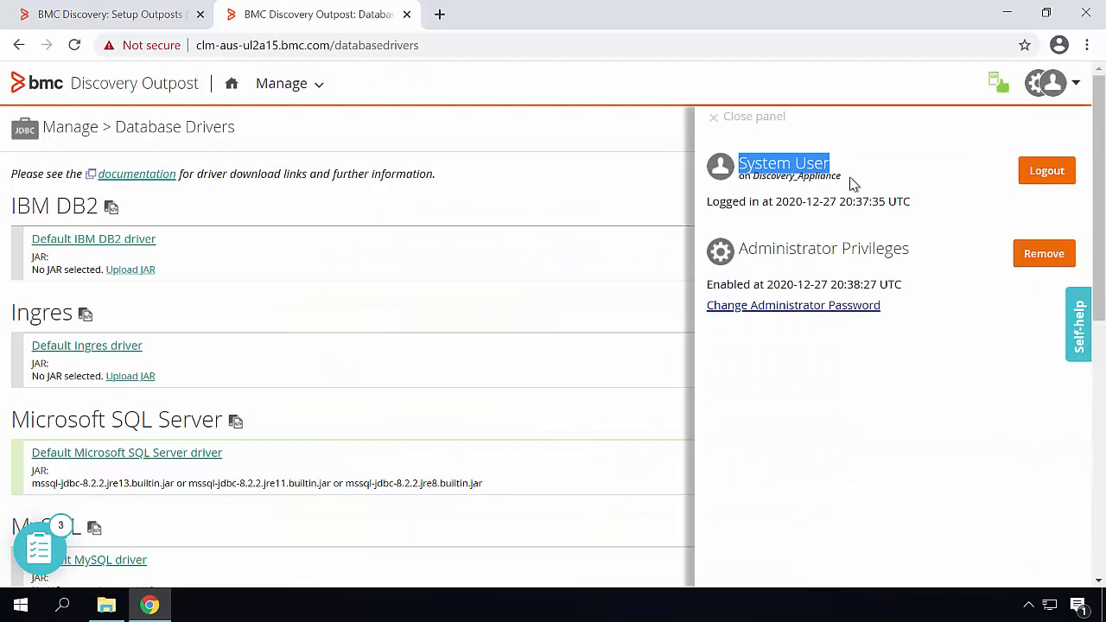
left_click(739, 248)
left_click(285, 83)
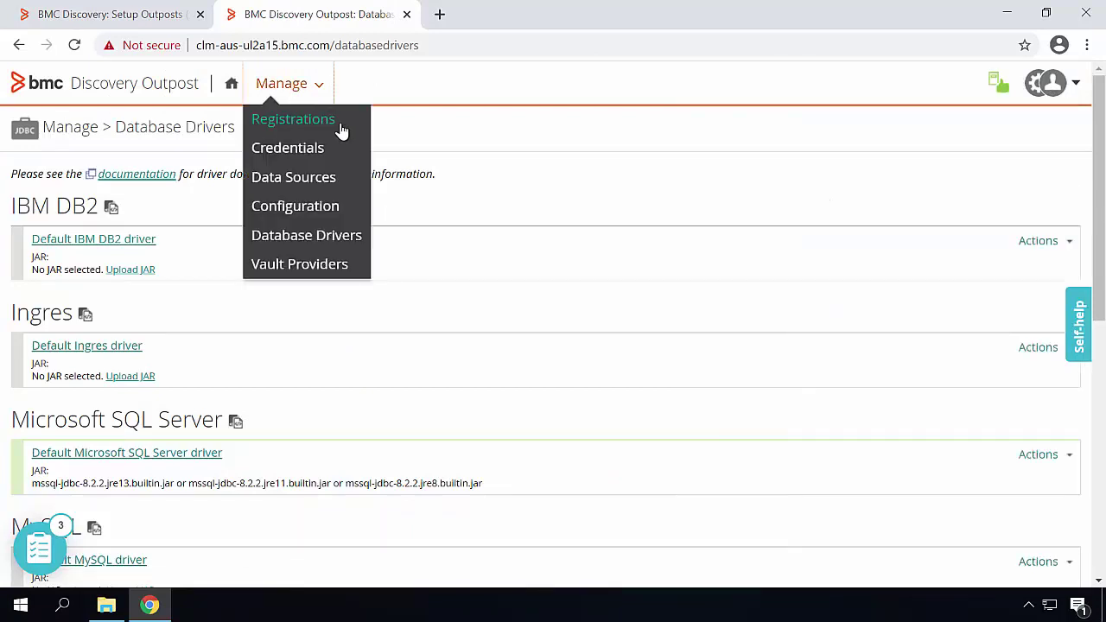